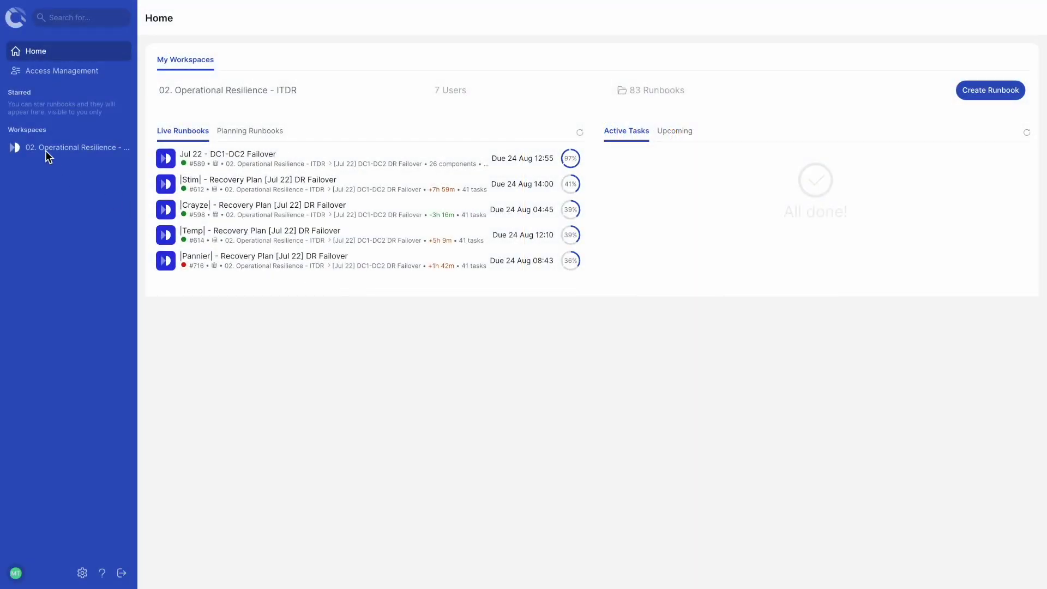
# Step: Open the 02. Operational Resilience - ITDR workspace and its |Lotlux| - Recovery Plan [Jul 22] DR Failover runbook
pyautogui.click(226, 88)
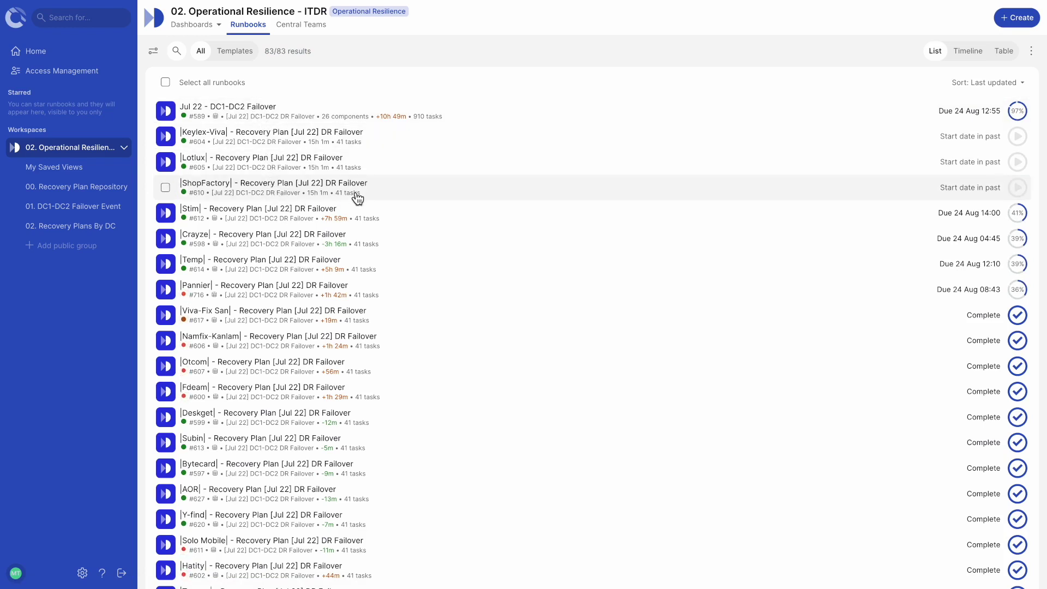
pyautogui.click(381, 163)
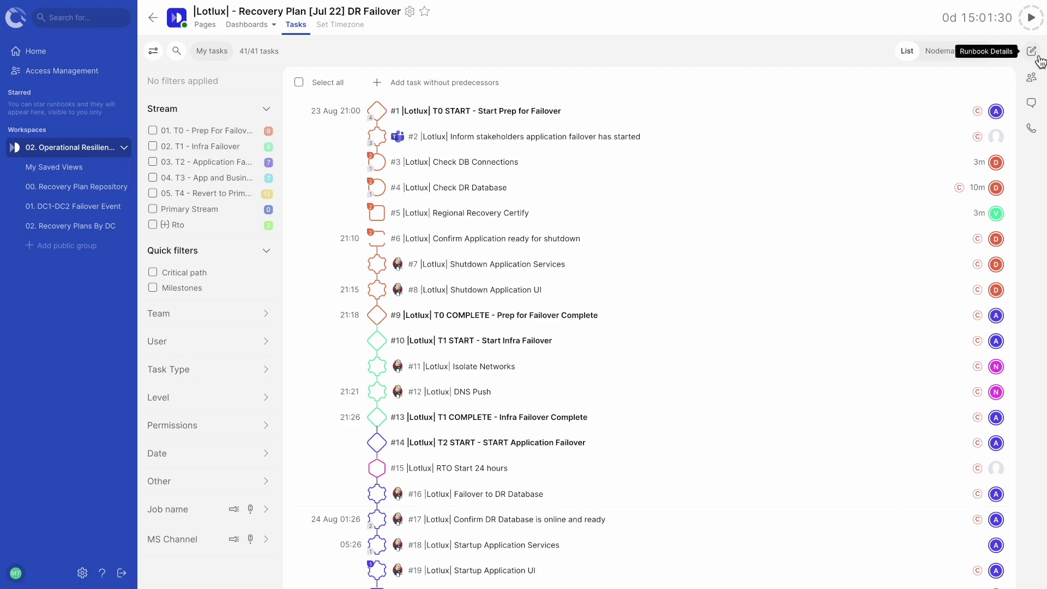
pyautogui.click(1037, 57)
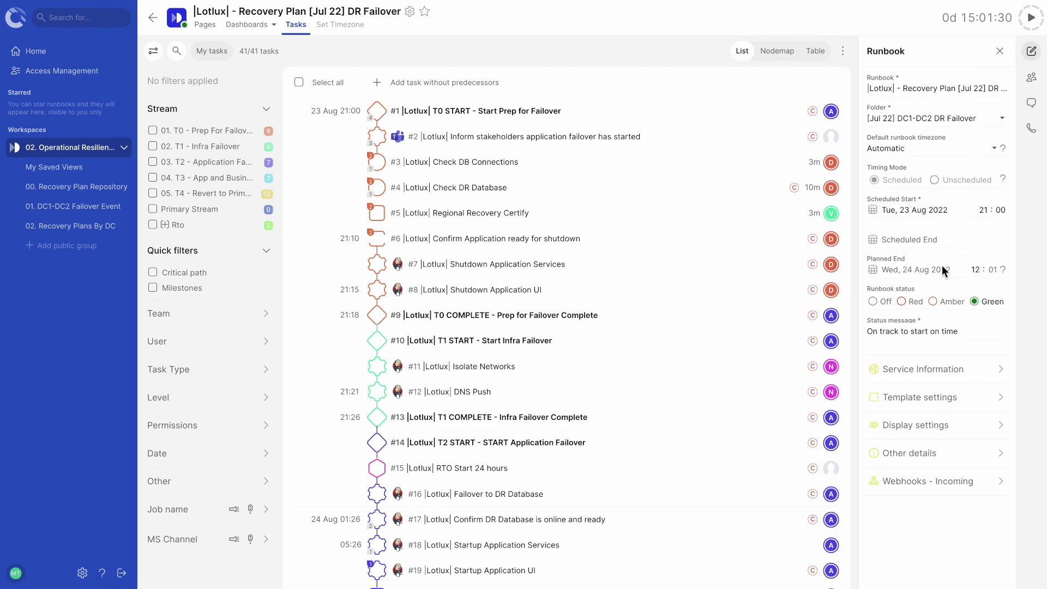
pyautogui.click(1031, 79)
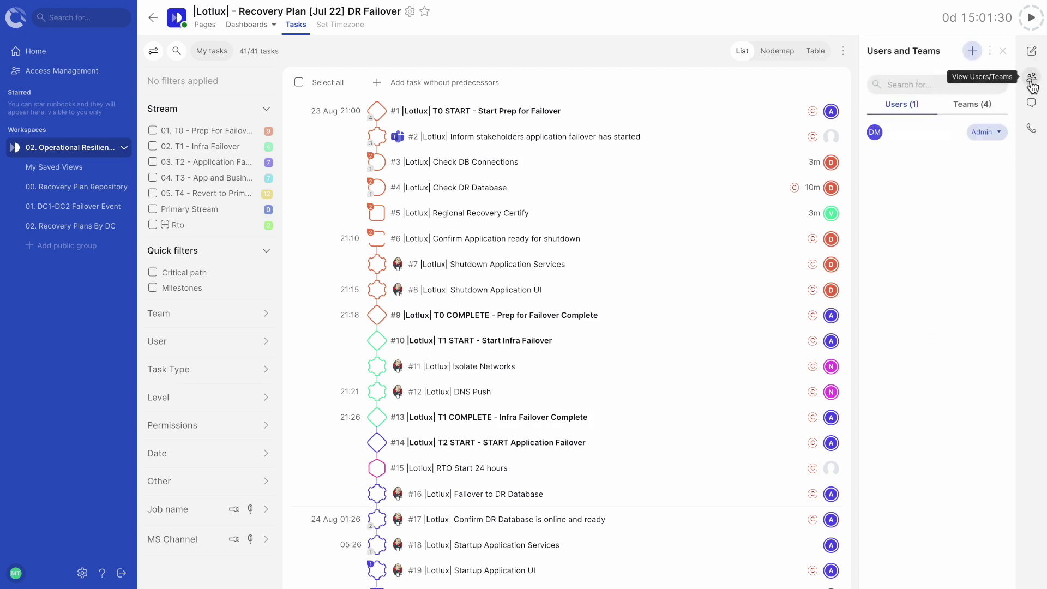
pyautogui.click(987, 109)
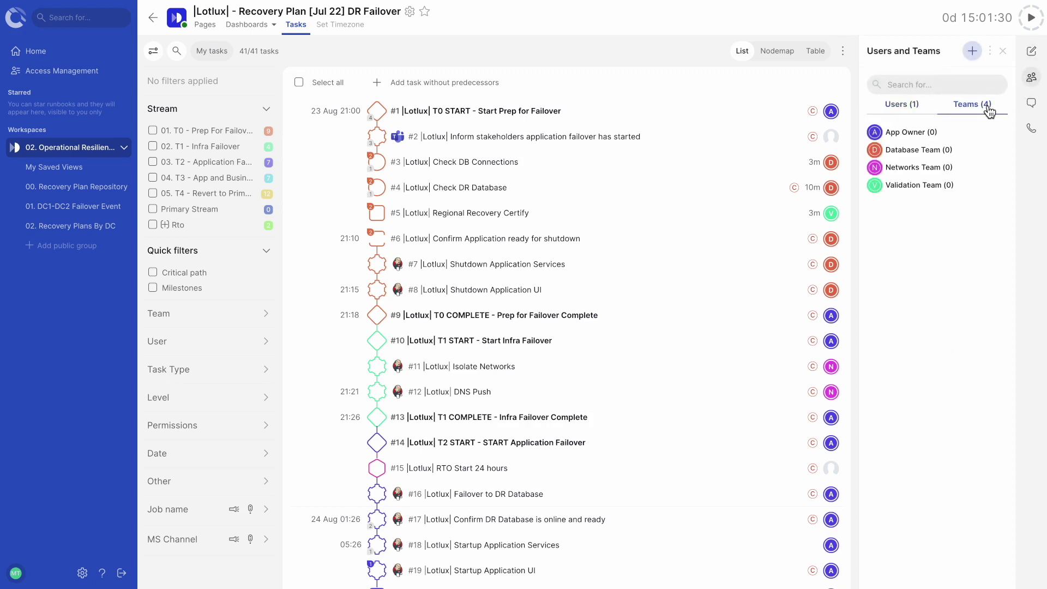
pyautogui.click(1031, 104)
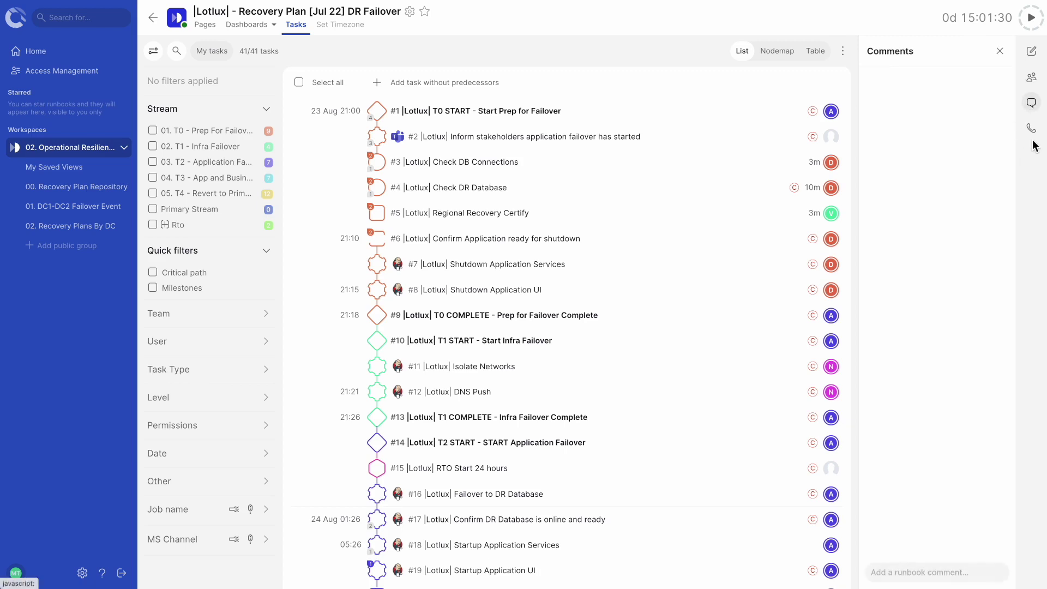
pyautogui.click(1031, 131)
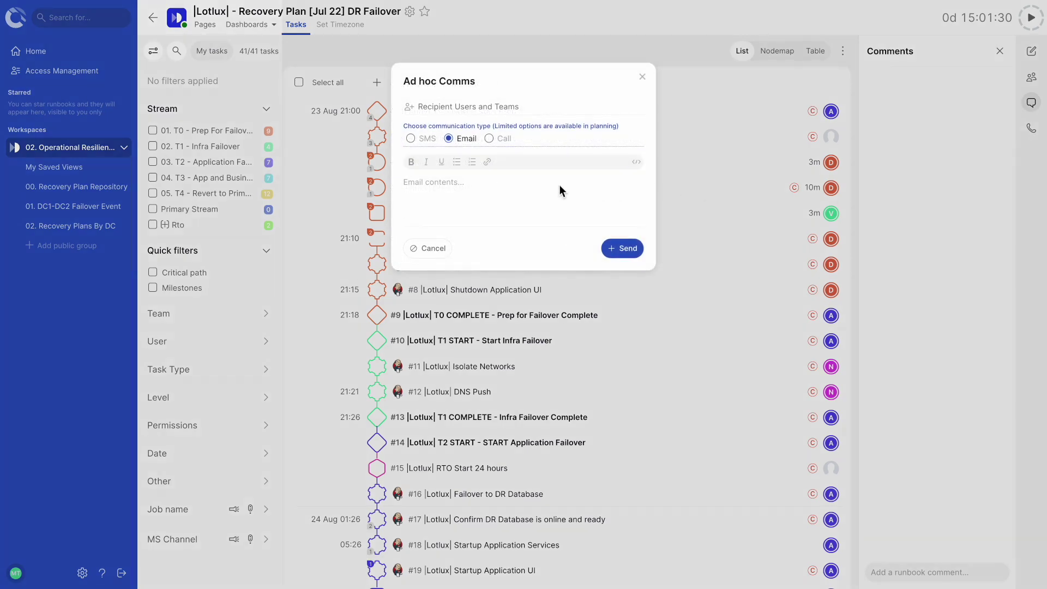
pyautogui.click(727, 108)
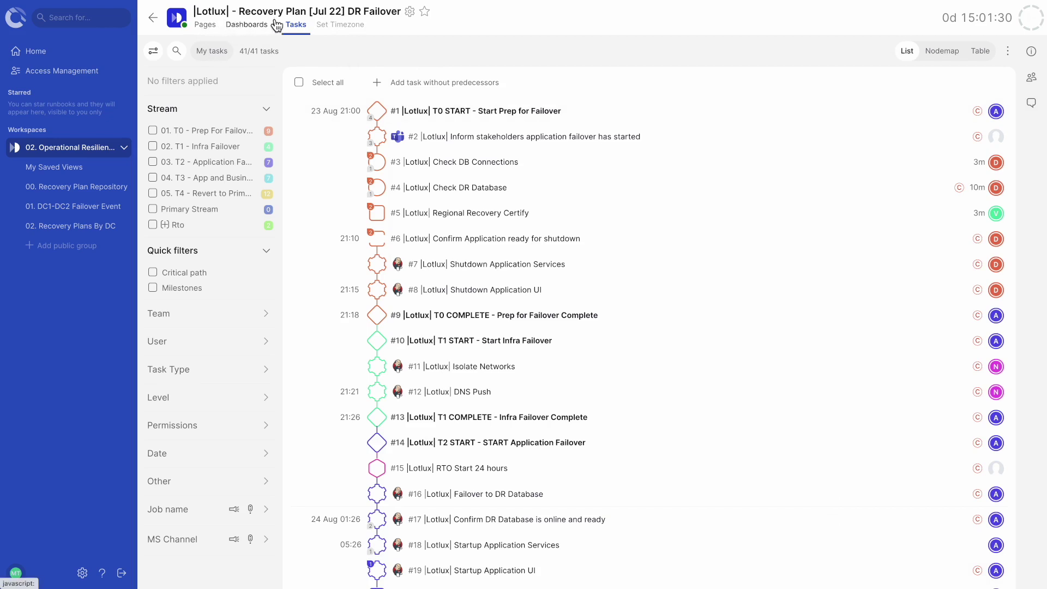
# Step: Glance at the runbook's settings menu, close it, and star the DR Failover runbook
pyautogui.click(410, 12)
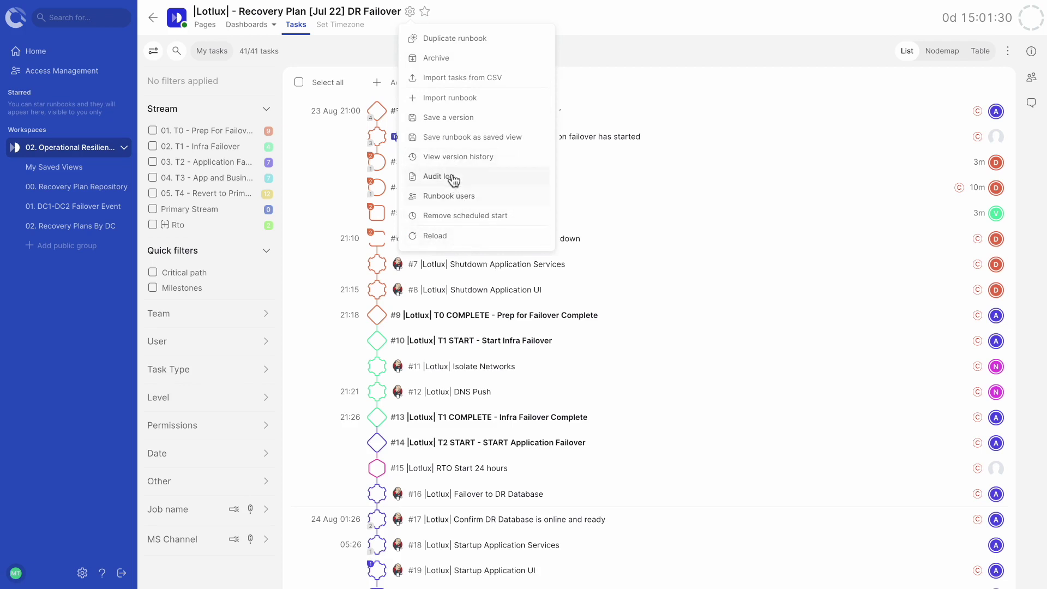
pyautogui.click(413, 16)
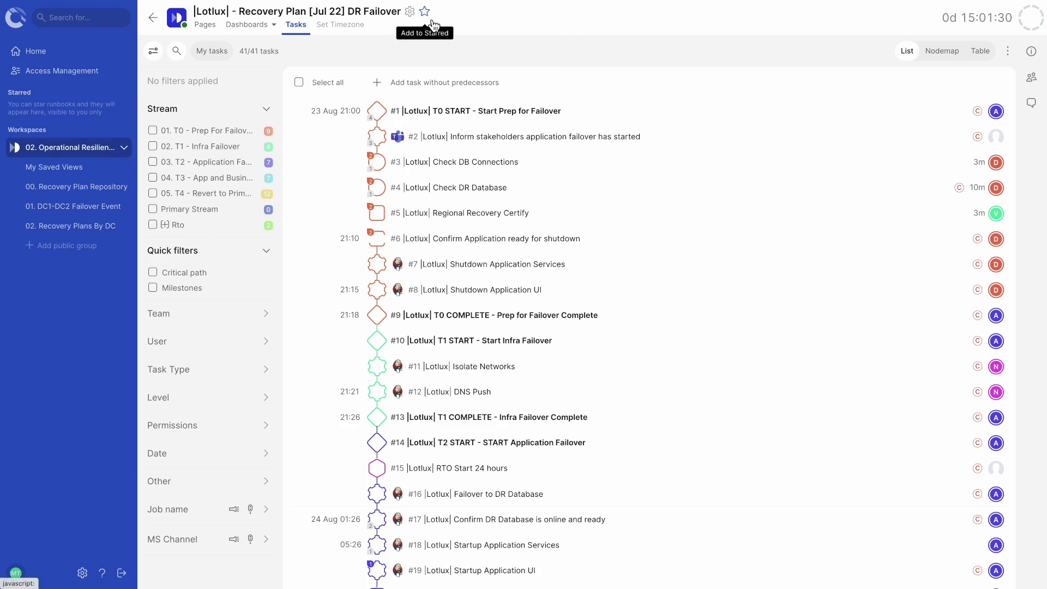
pyautogui.click(430, 21)
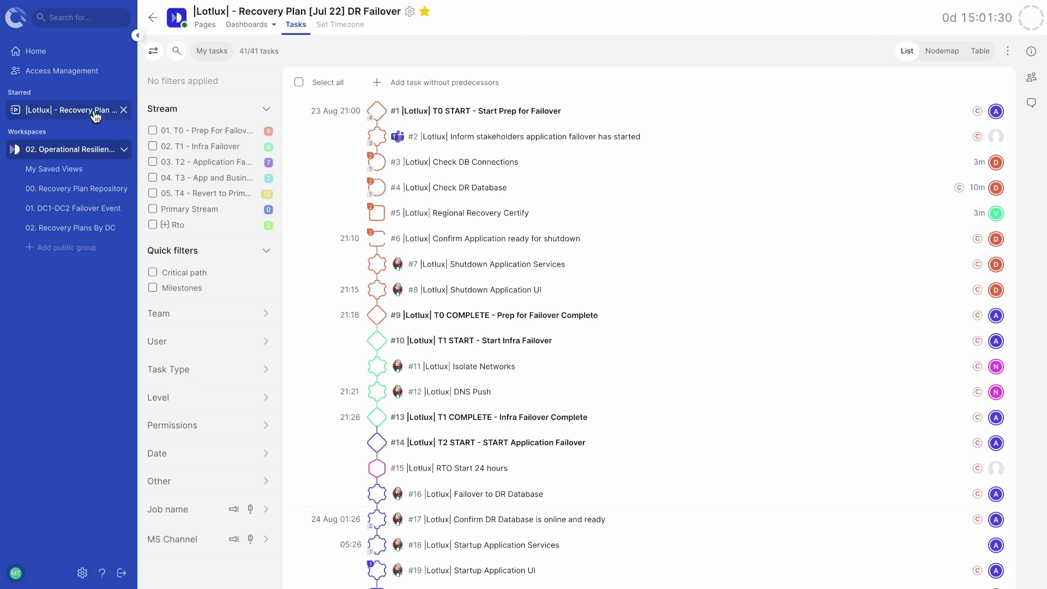
# Step: Collapse the navigation sidebar and show the runbook homepage with its RAG status and summary
pyautogui.click(137, 35)
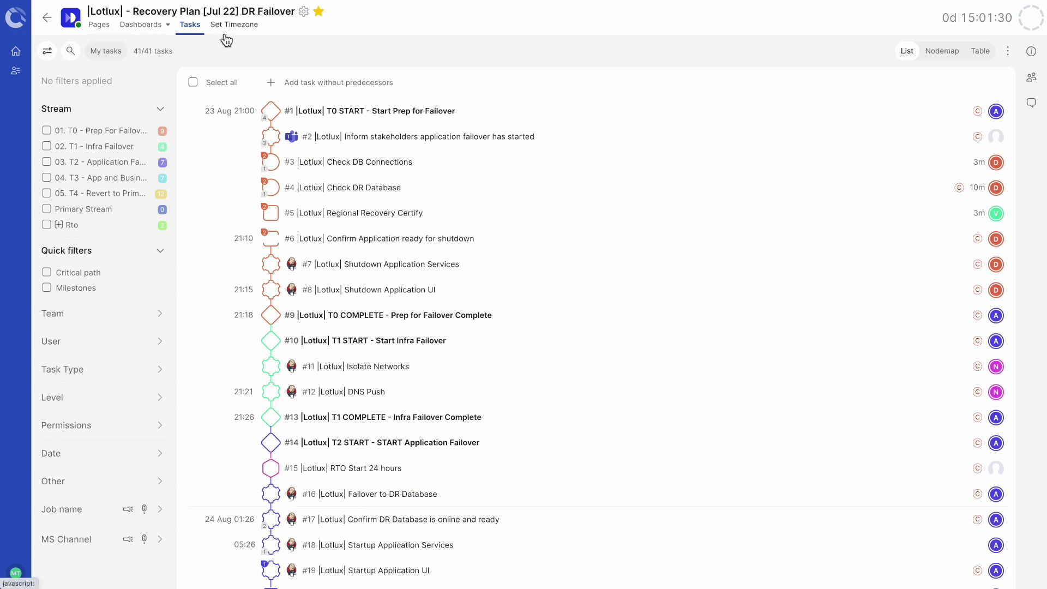
pyautogui.click(101, 26)
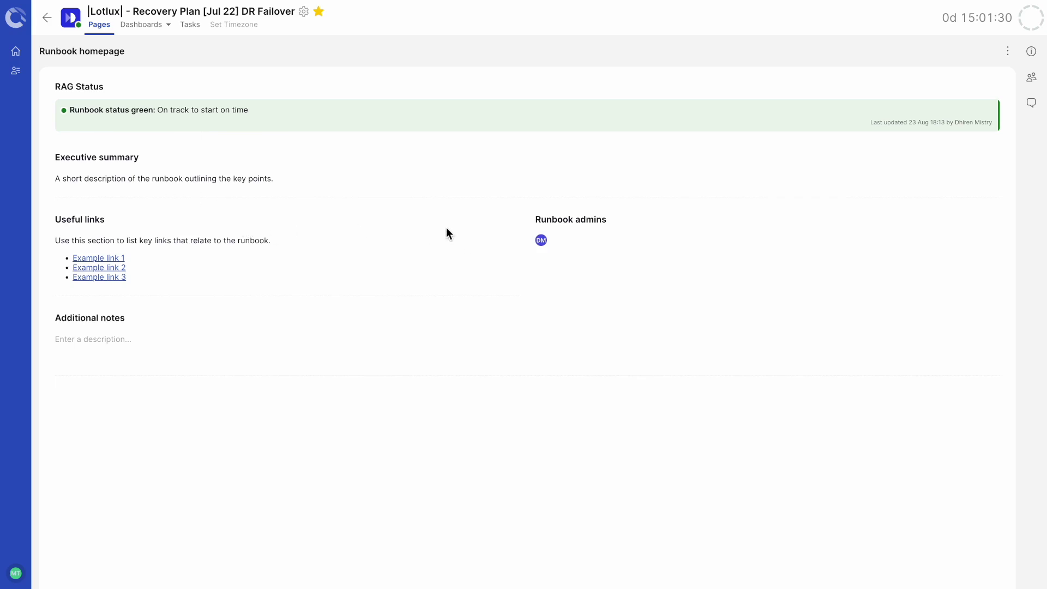
# Step: Open the main Dashboard and scroll through its completion, stream and milestone summaries
pyautogui.click(155, 32)
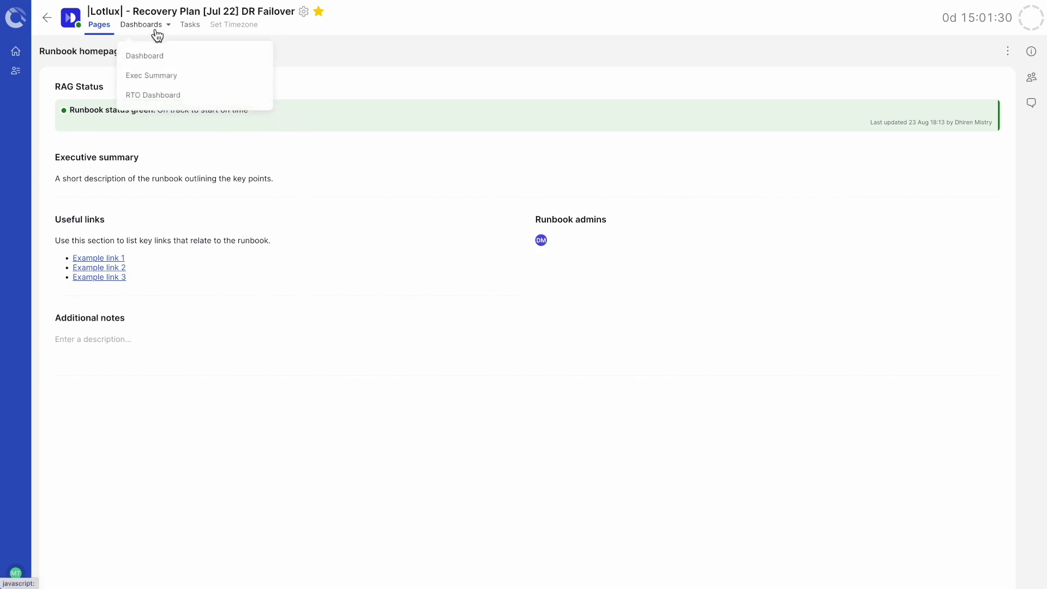
pyautogui.click(185, 57)
pyautogui.scroll(-4, 532, 291)
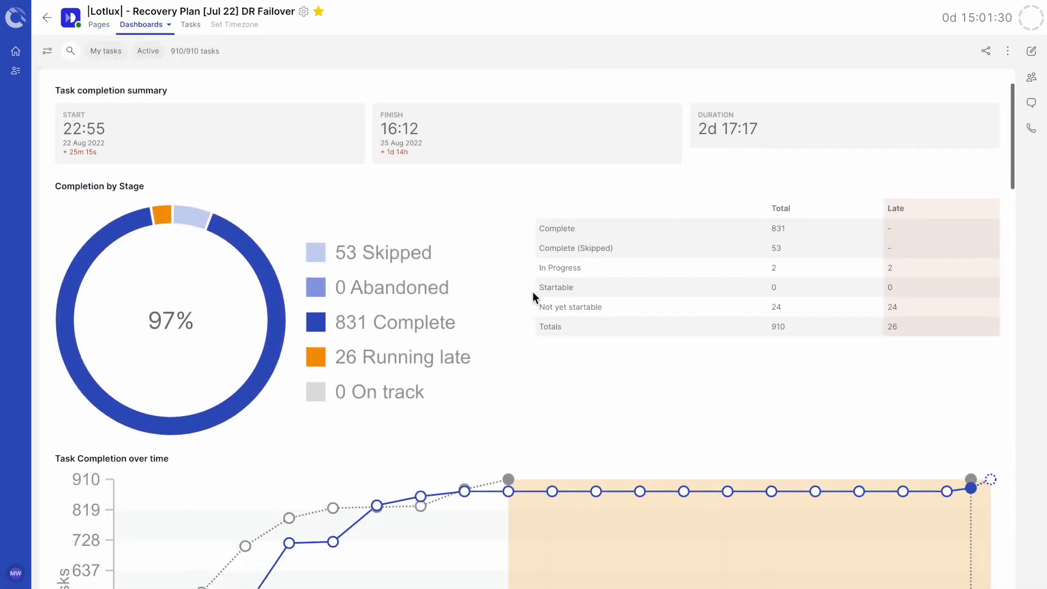
pyautogui.scroll(-4, 528, 278)
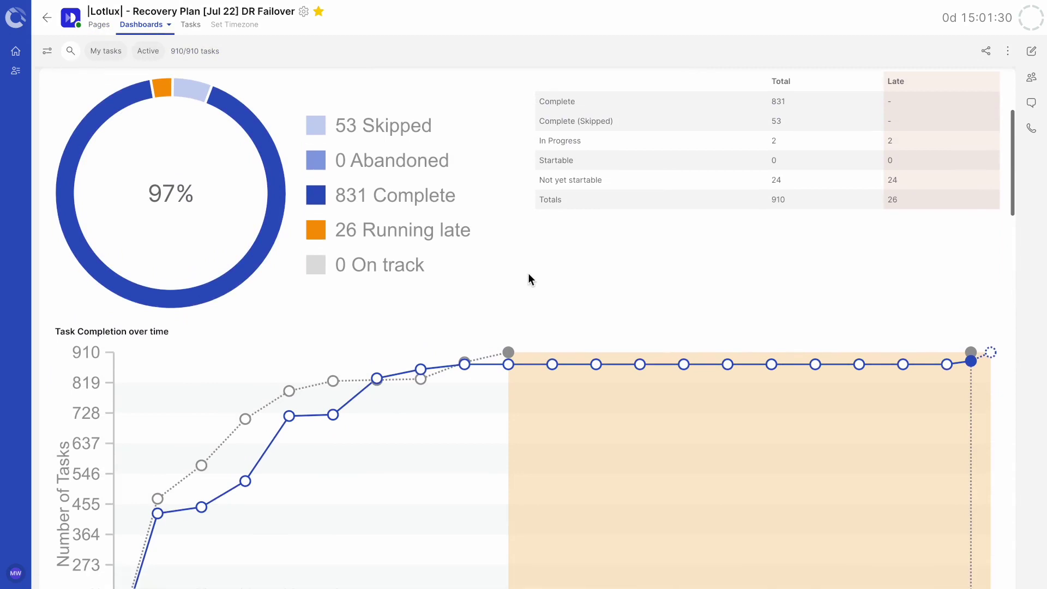
pyautogui.scroll(-10, 529, 275)
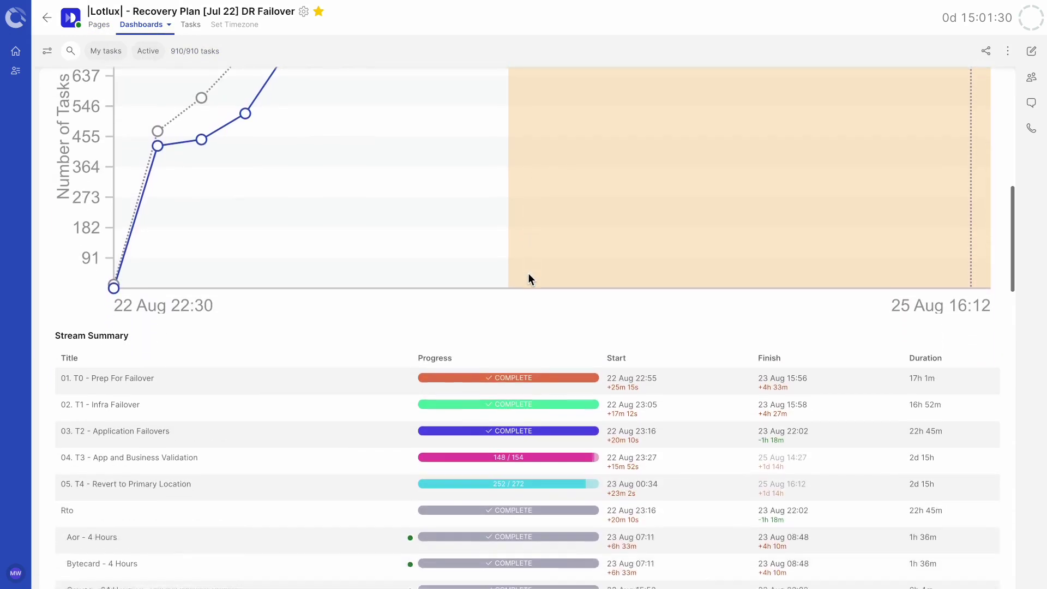
pyautogui.scroll(-14, 528, 273)
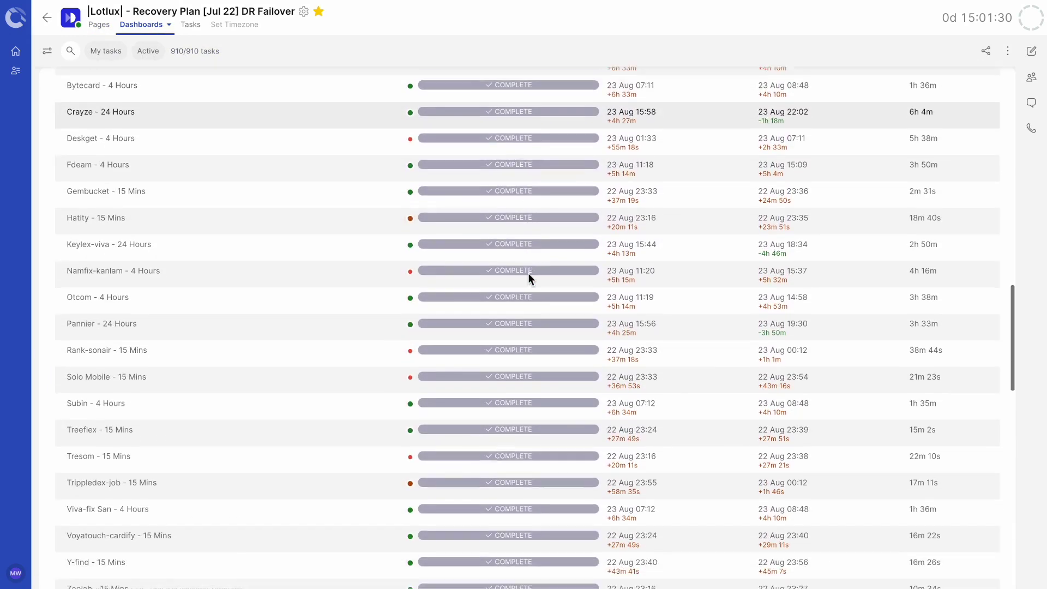
pyautogui.scroll(-1, 527, 274)
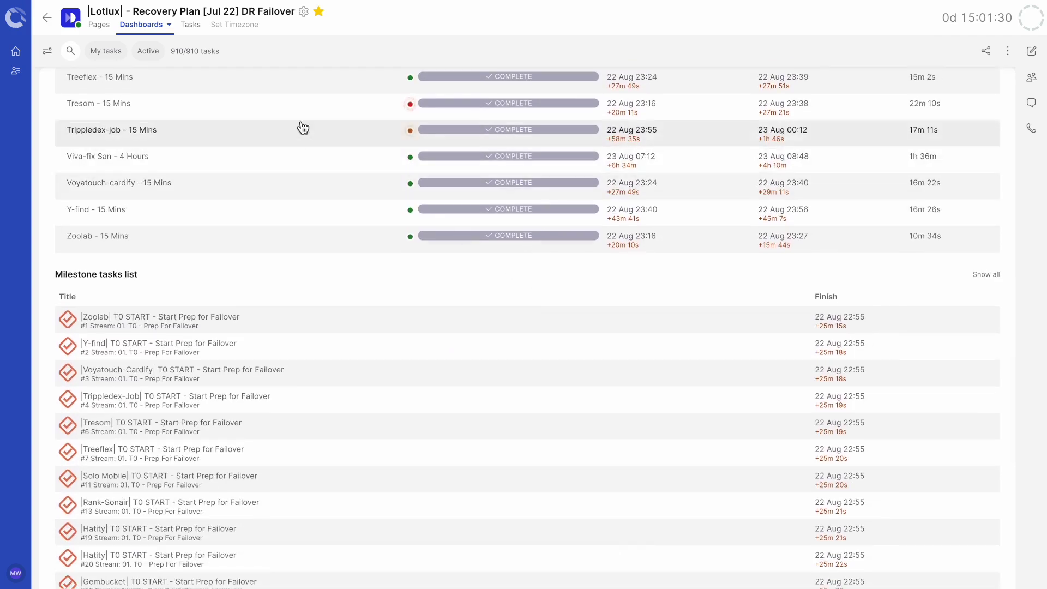
# Step: Return to the Tasks list and browse the timezone options without changing them
pyautogui.click(190, 25)
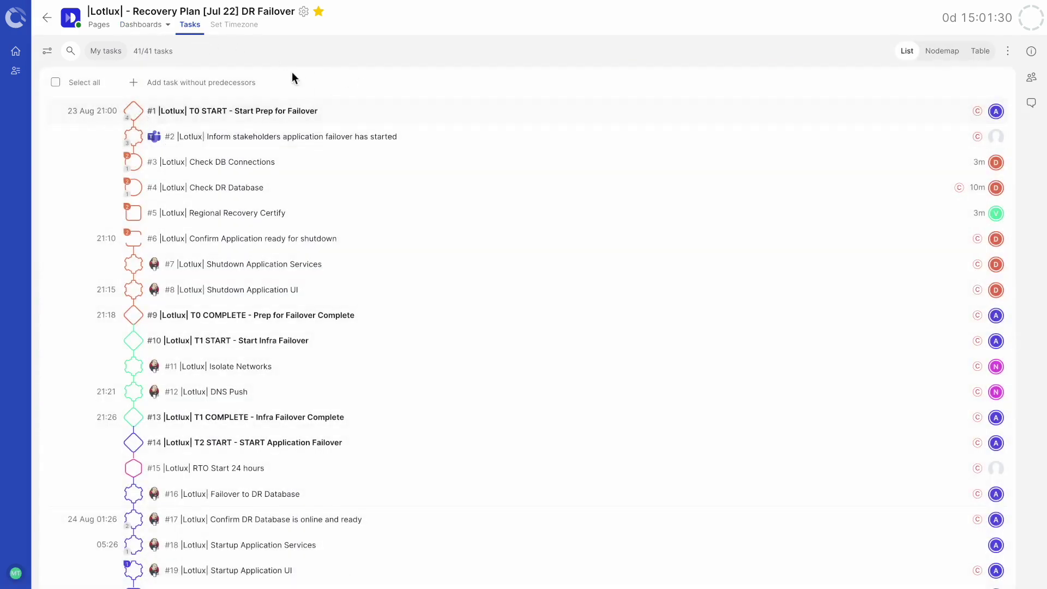
pyautogui.click(249, 33)
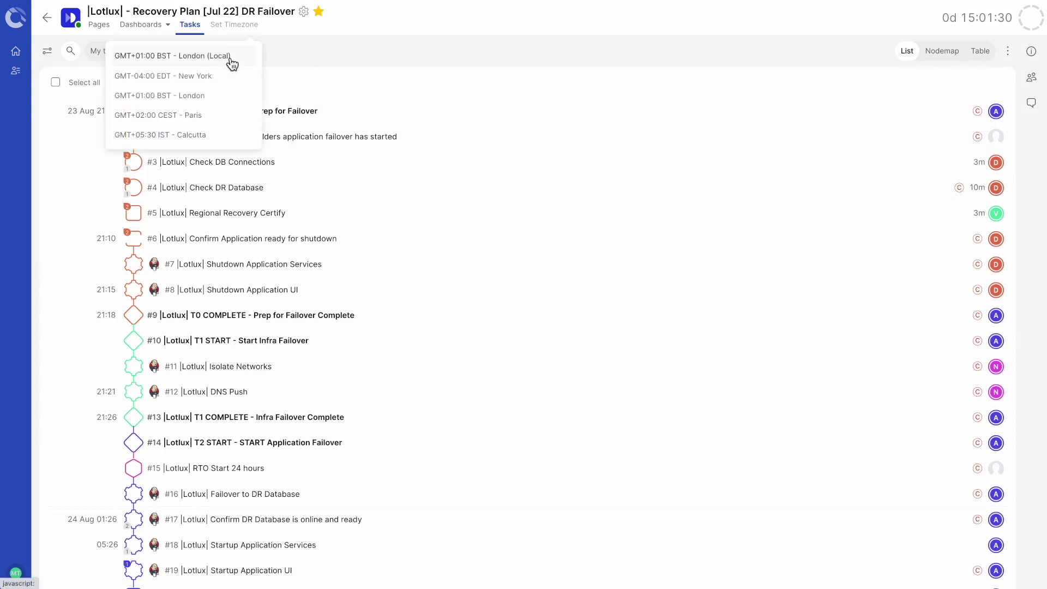
pyautogui.scroll(-2, 231, 93)
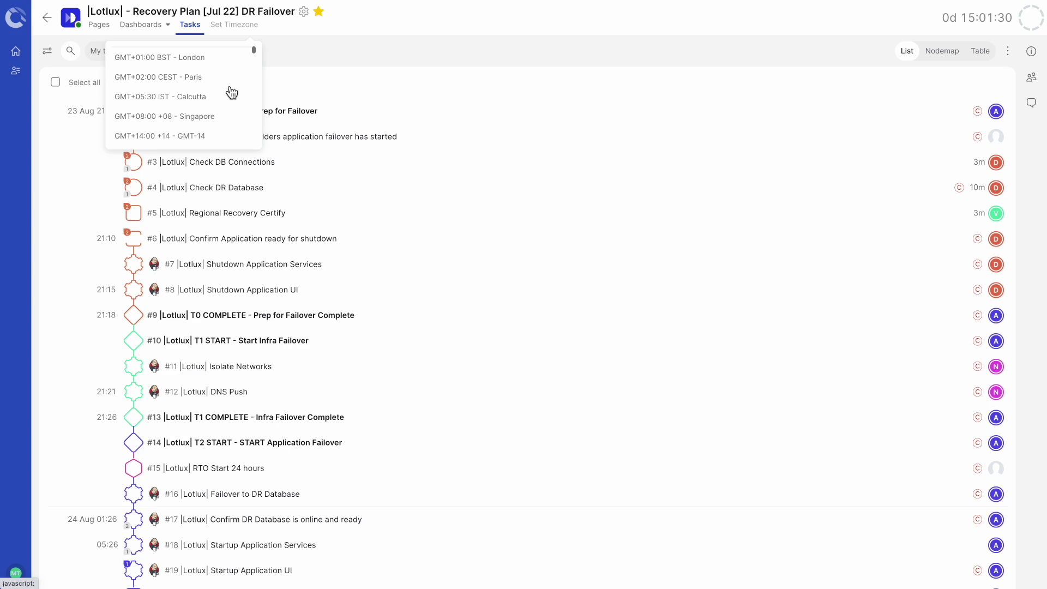
pyautogui.click(306, 49)
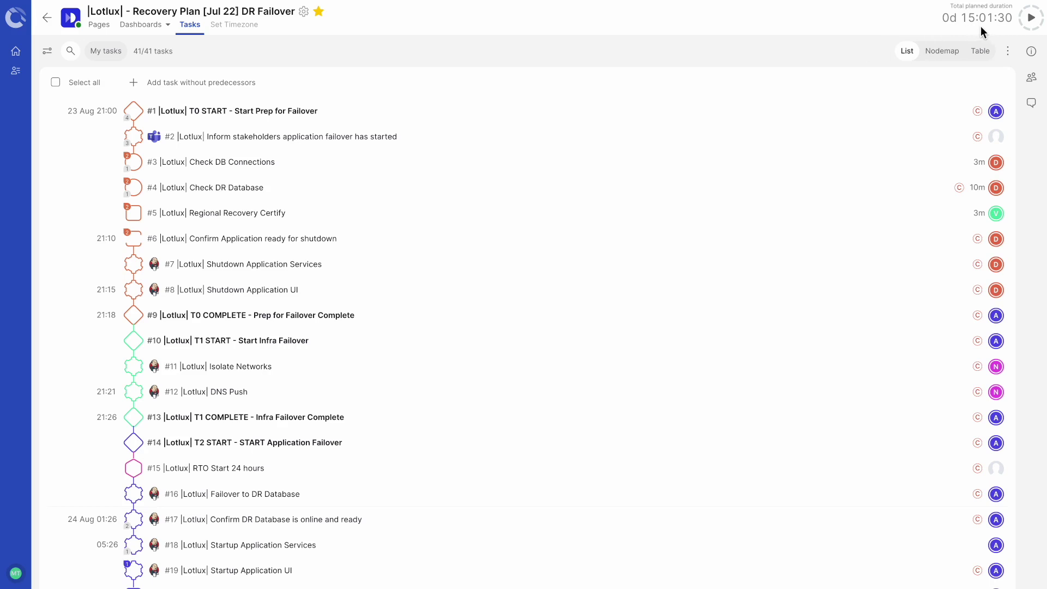
# Step: Start and stop the elapsed-time clock, then search the tasks for 'DNS'
pyautogui.click(1031, 18)
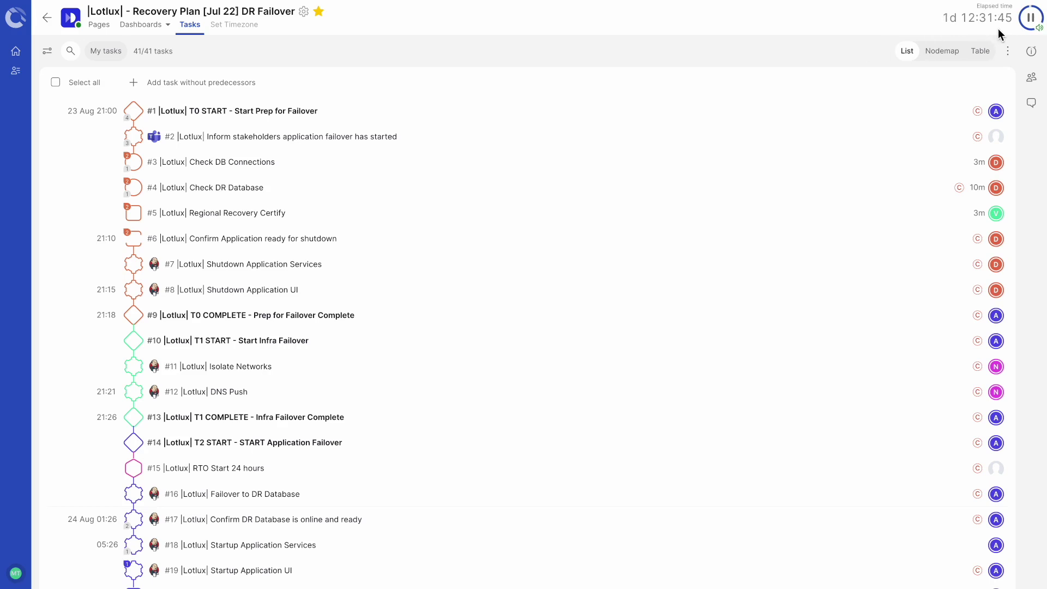
pyautogui.click(1029, 18)
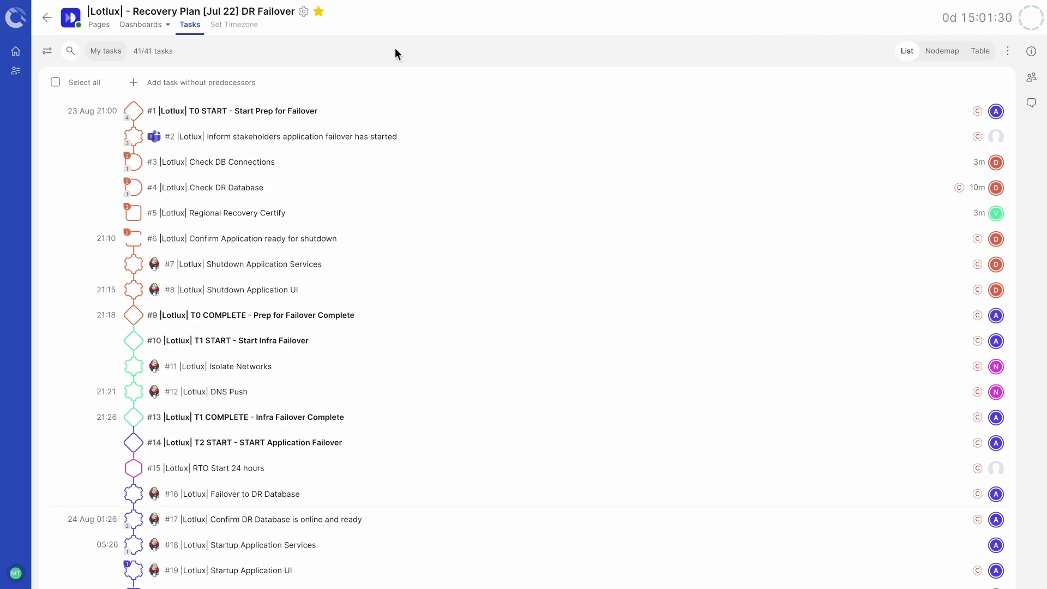
pyautogui.click(72, 62)
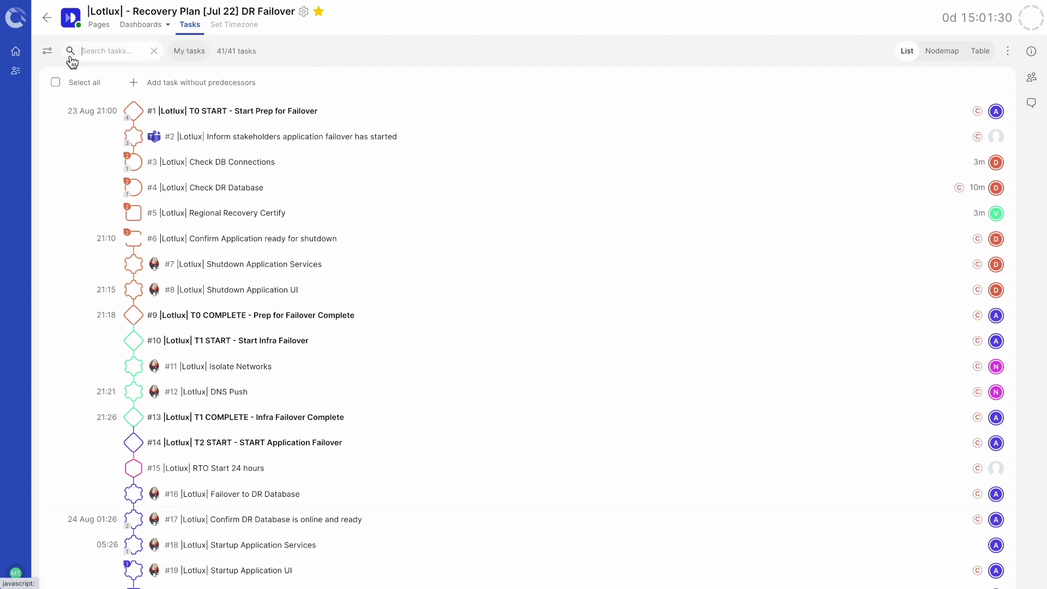
pyautogui.write('DNS')
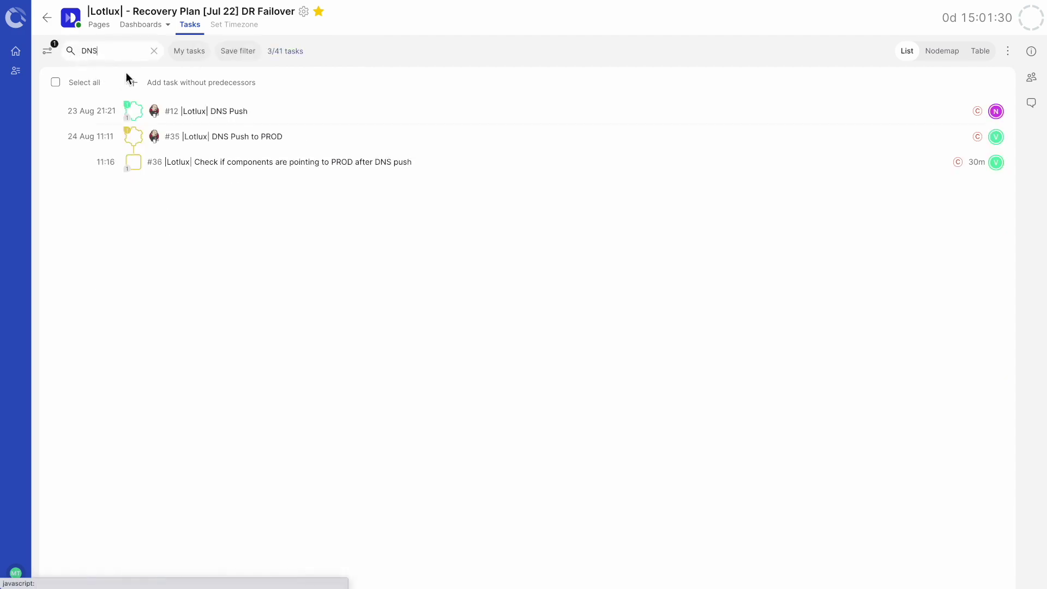
# Step: Clear the DNS search and toggle the My tasks filter on and off
pyautogui.click(153, 51)
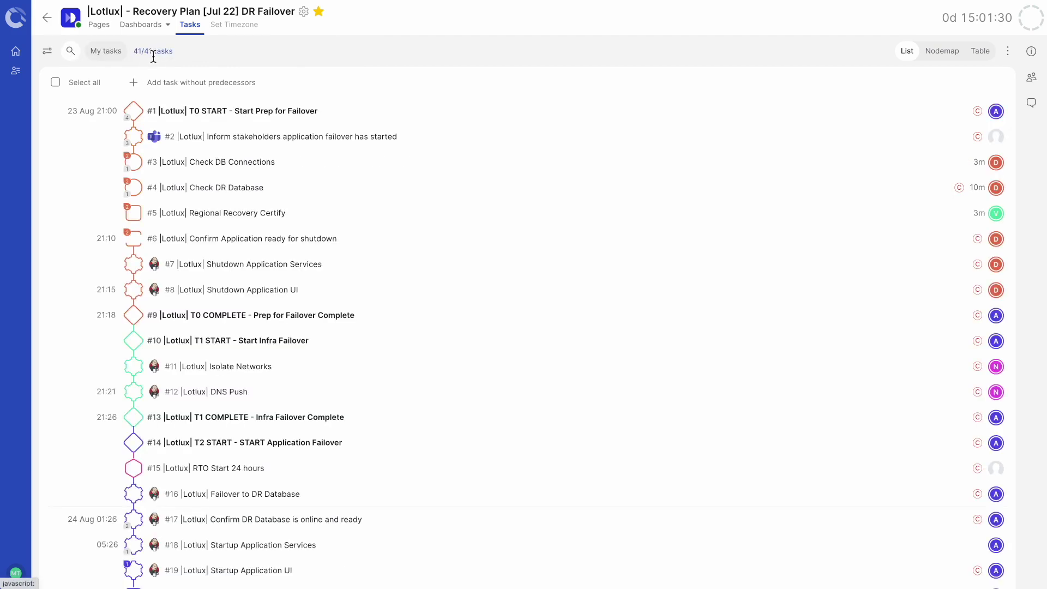
pyautogui.click(115, 58)
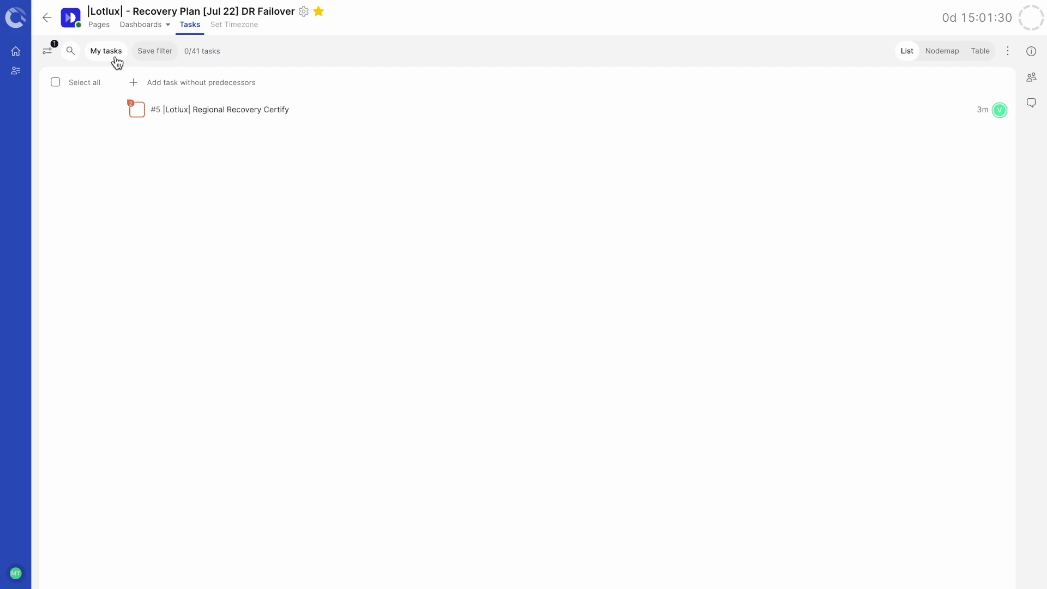
pyautogui.click(109, 52)
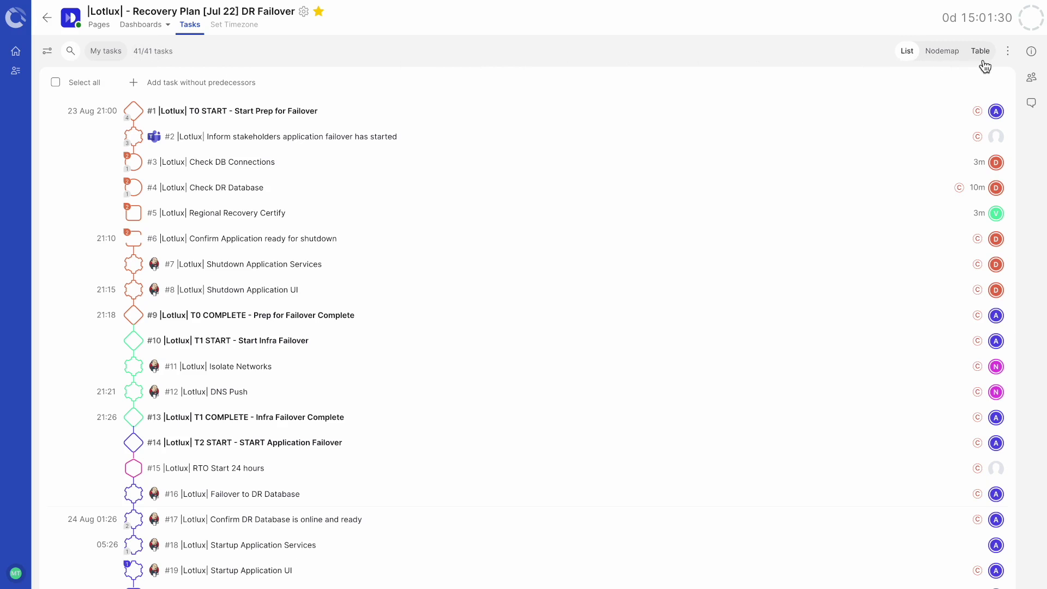
# Step: Switch to the Nodemap view and zoom and pan to tasks #1 to #12
pyautogui.click(953, 58)
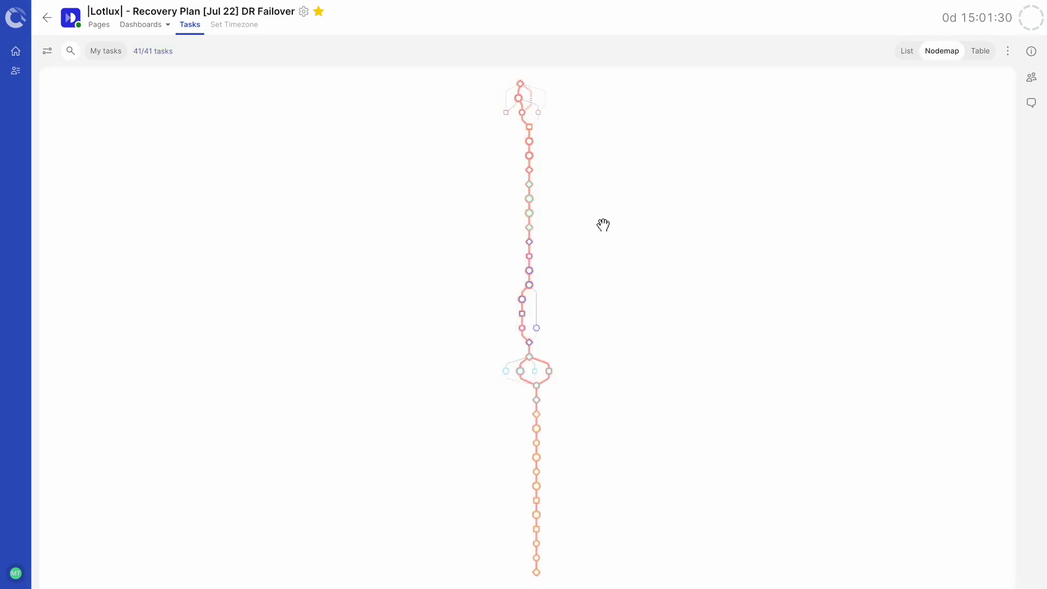
pyautogui.scroll(5, 603, 224)
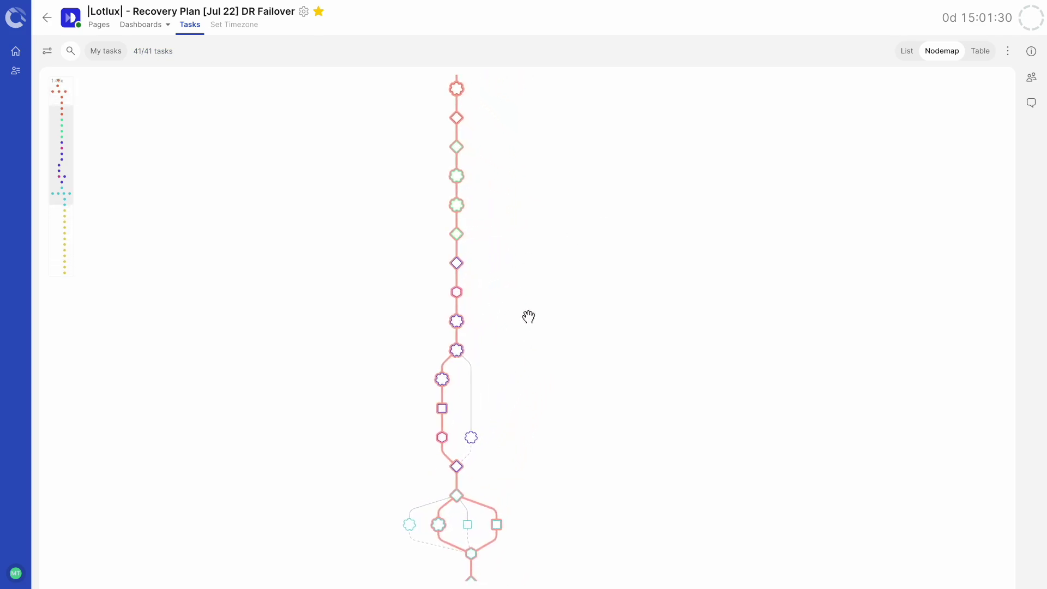
pyautogui.scroll(3, 528, 315)
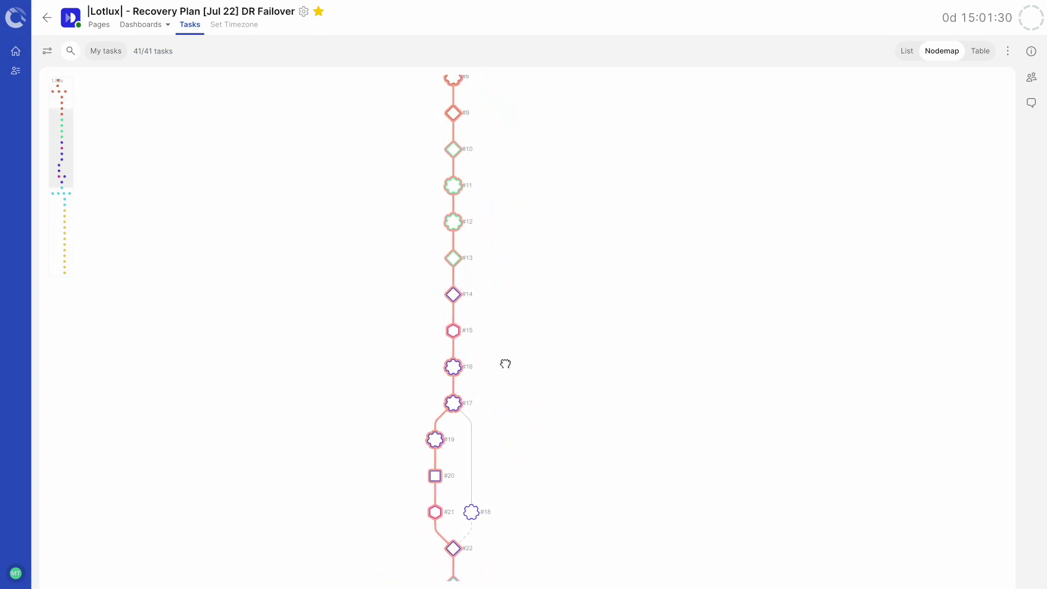
pyautogui.moveTo(502, 210); pyautogui.dragTo(514, 449)
pyautogui.scroll(2, 510, 229)
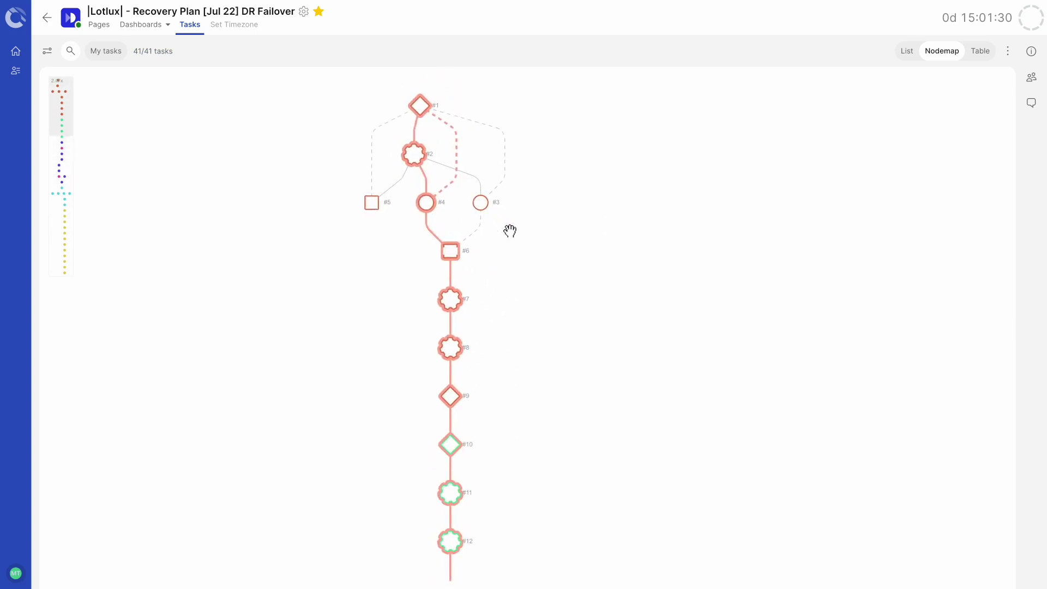
# Step: Switch to the Table view and scroll through the dates, durations, task types and teams columns
pyautogui.click(984, 59)
pyautogui.scroll(-3, 661, 338)
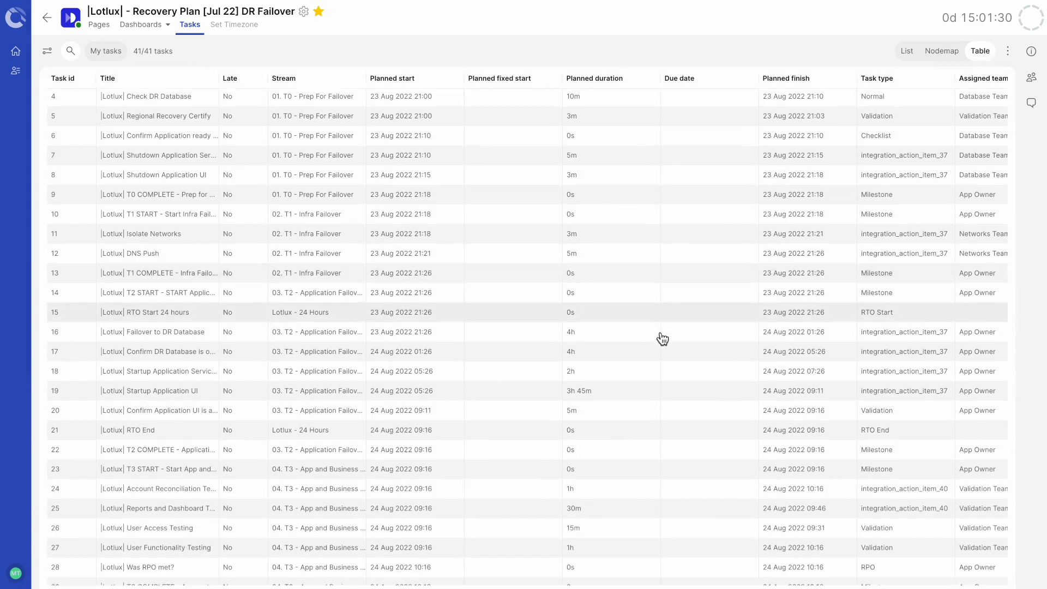
pyautogui.scroll(-2, 661, 337)
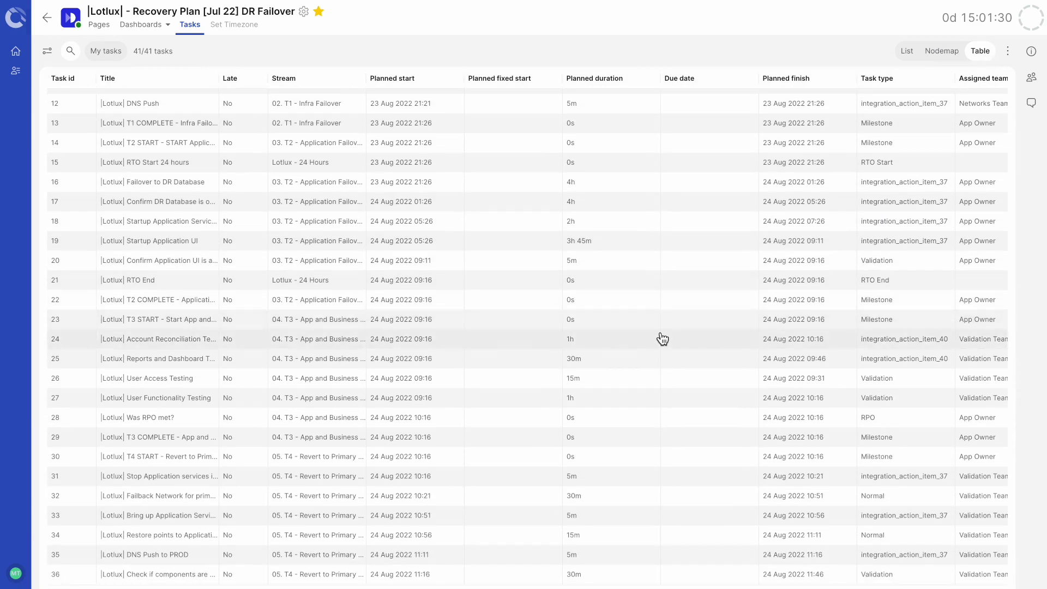
pyautogui.hscroll(3, 661, 338)
pyautogui.hscroll(5, 661, 338)
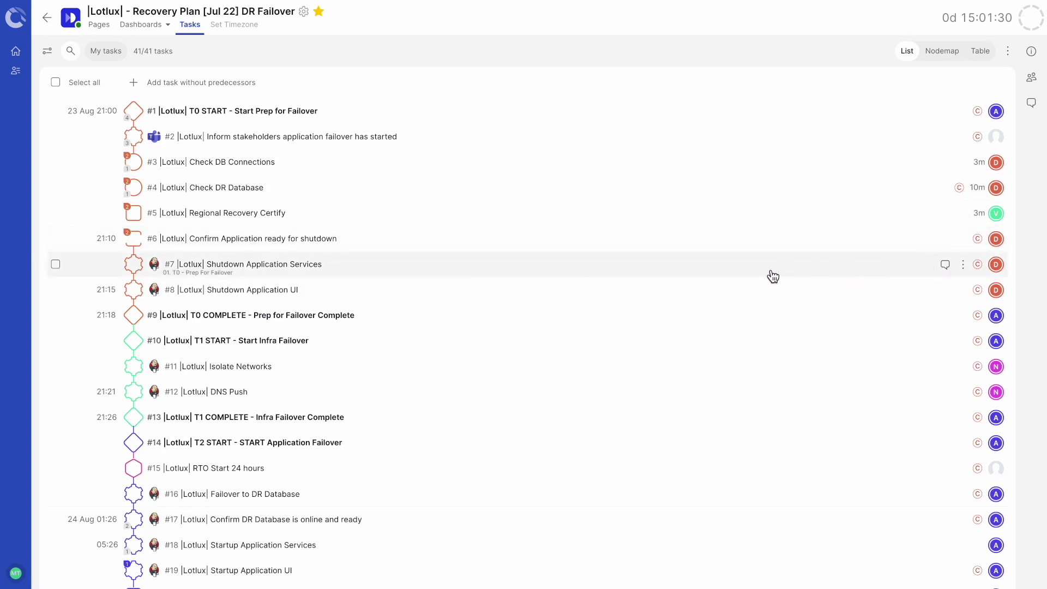
# Step: Review and close task #7's details, then select tasks #8, #7 and #6
pyautogui.click(773, 276)
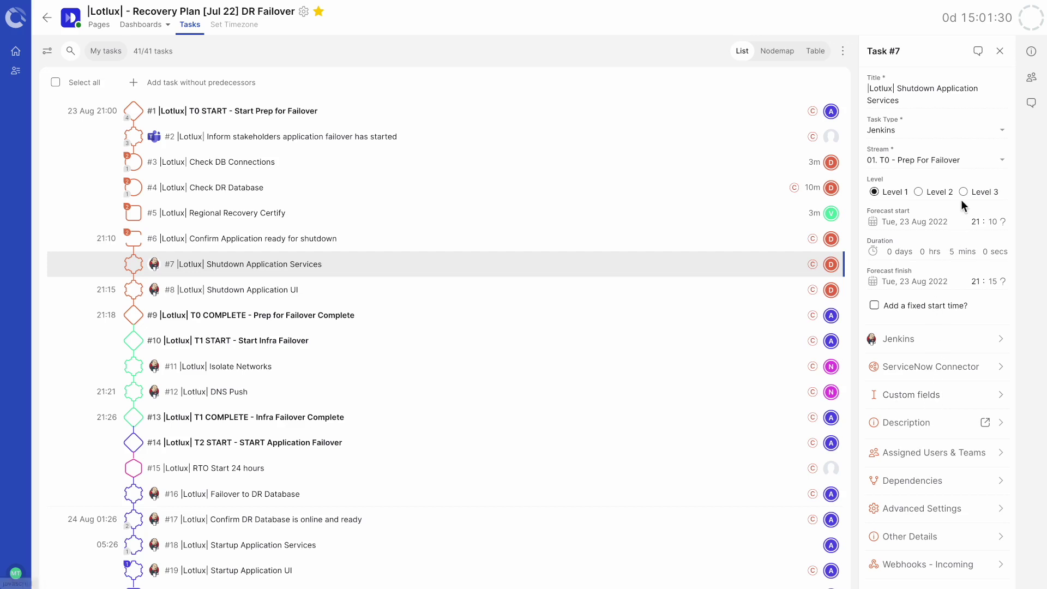
pyautogui.click(999, 51)
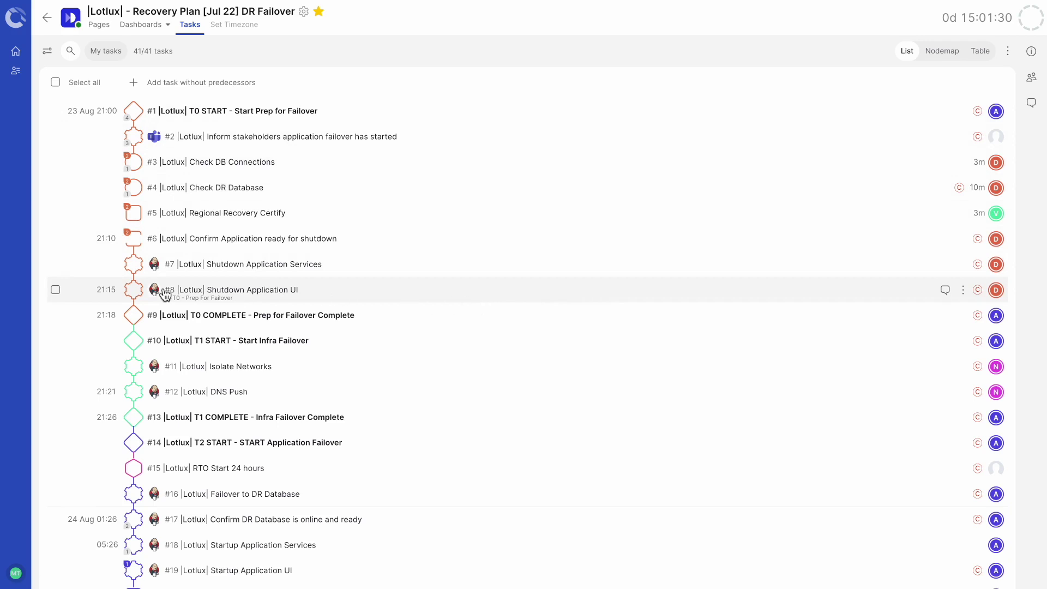
pyautogui.click(57, 291)
pyautogui.click(56, 264)
pyautogui.click(56, 240)
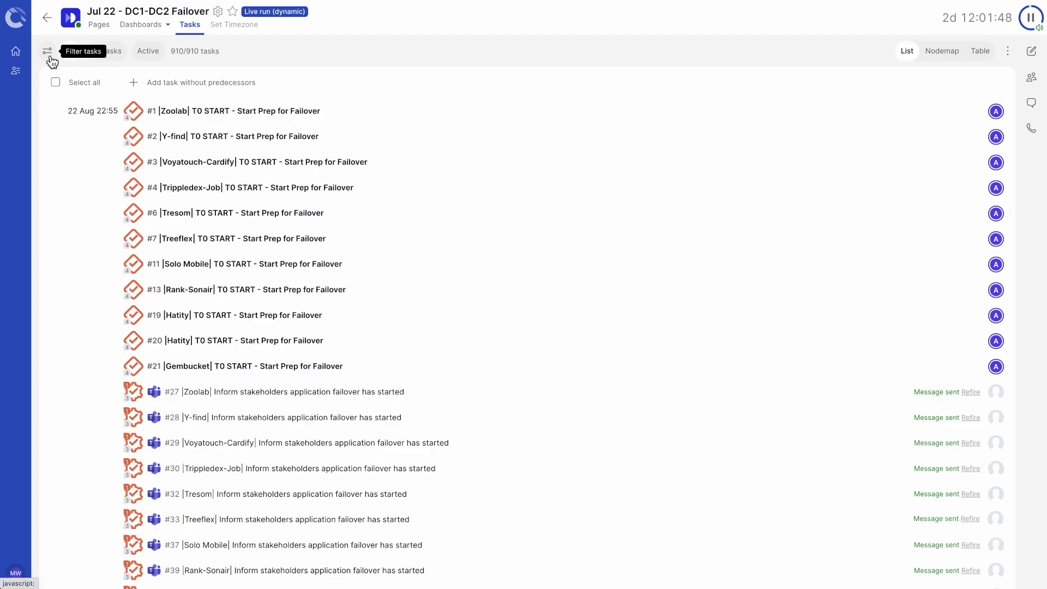
# Step: In the task filter panel, apply and clear the T1 Infra Failover and Rto stream filters, leaving all 910 tasks
pyautogui.click(47, 50)
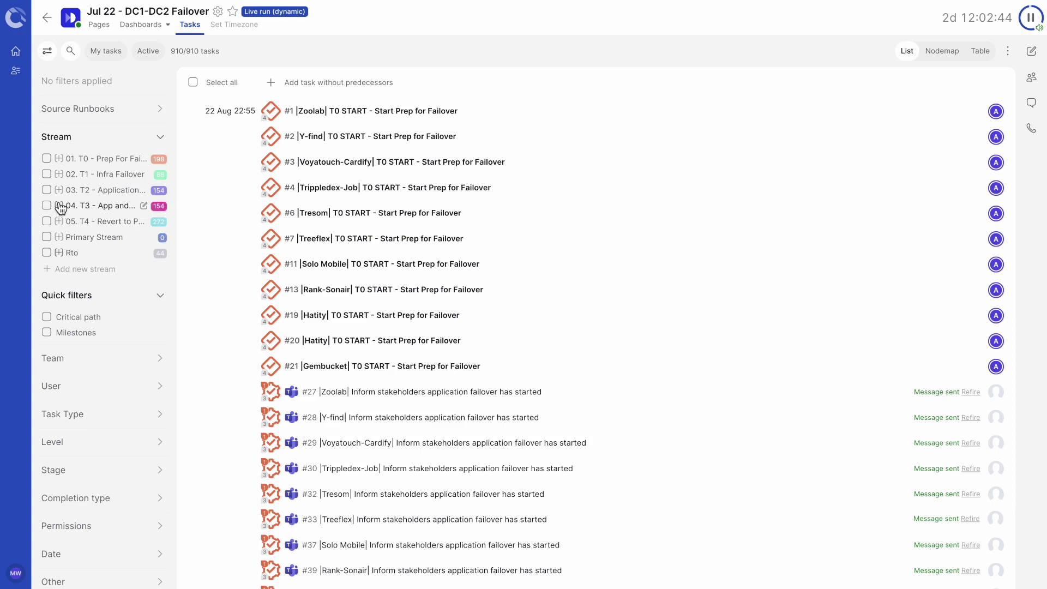
pyautogui.click(48, 175)
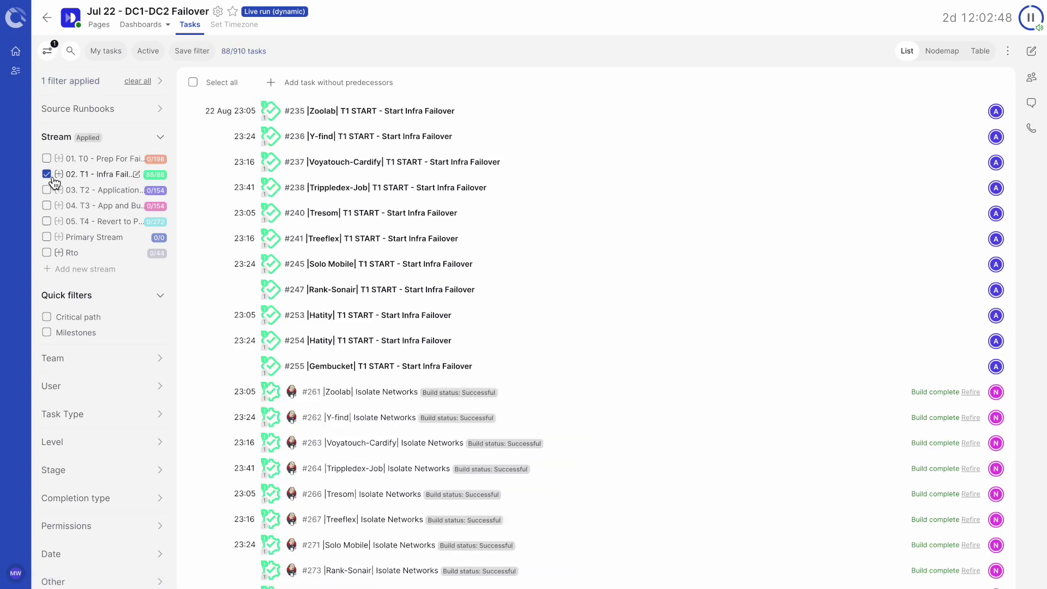
pyautogui.click(51, 178)
pyautogui.click(48, 253)
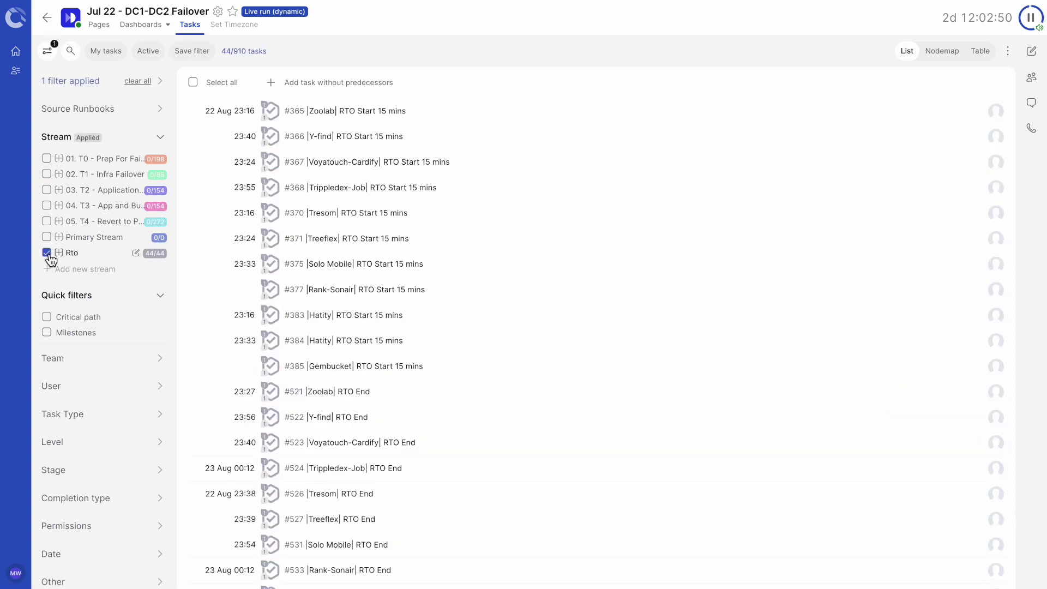
pyautogui.click(48, 253)
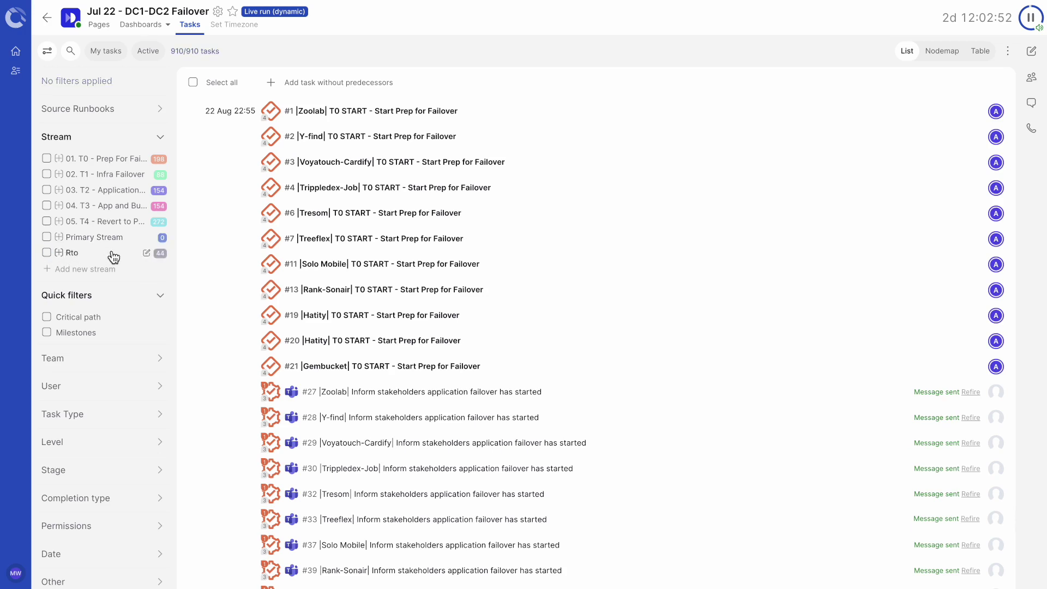
# Step: Apply and then remove the Milestones filter in the filter sidebar
pyautogui.scroll(-5, 112, 251)
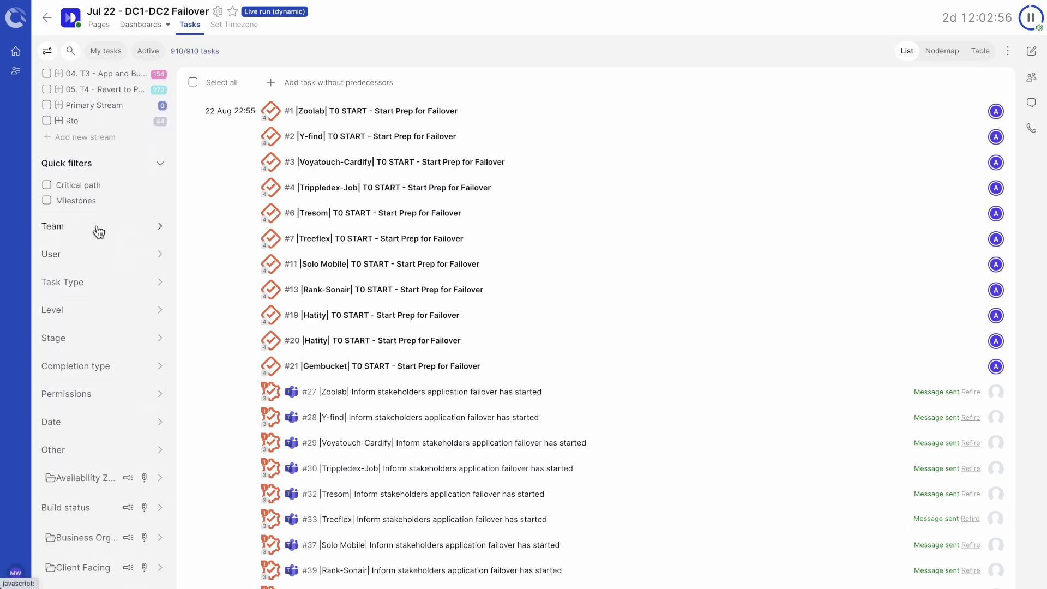
pyautogui.click(48, 201)
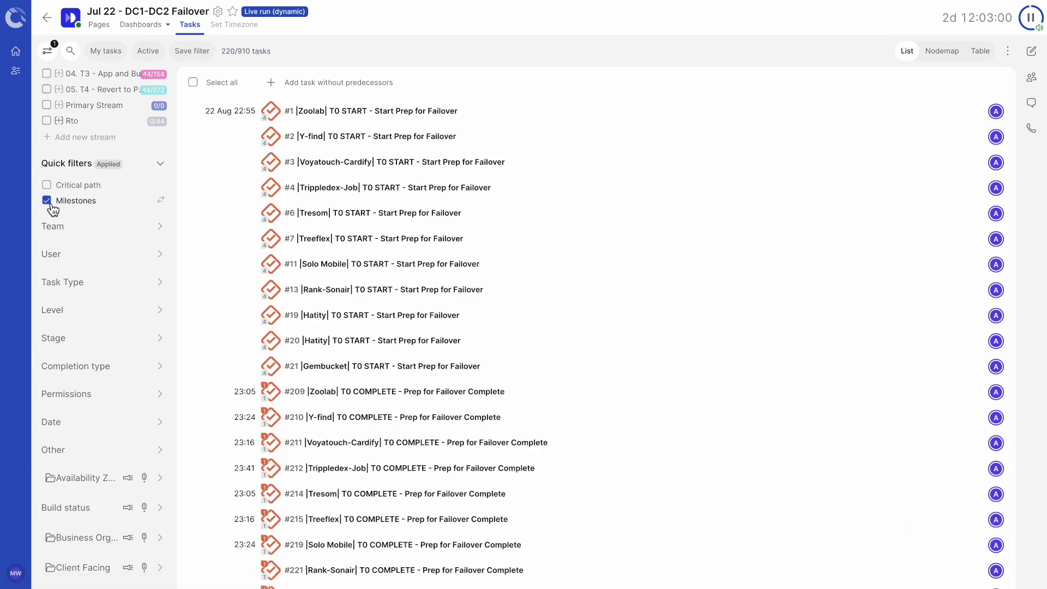
pyautogui.click(50, 203)
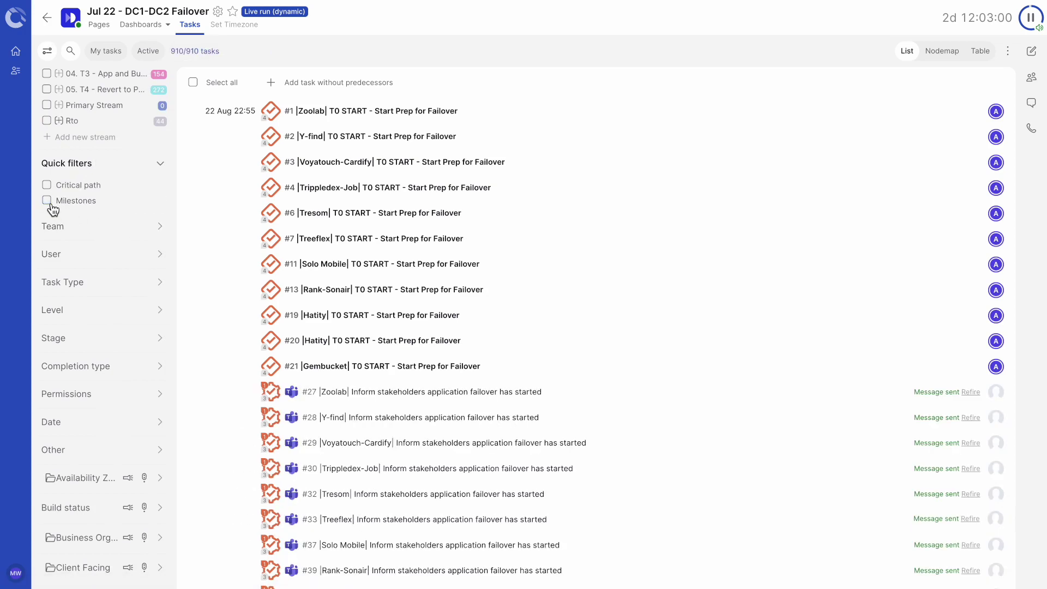
# Step: Apply and remove the Networks Team filter, then check the User filter options without applying any
pyautogui.click(100, 231)
pyautogui.click(76, 283)
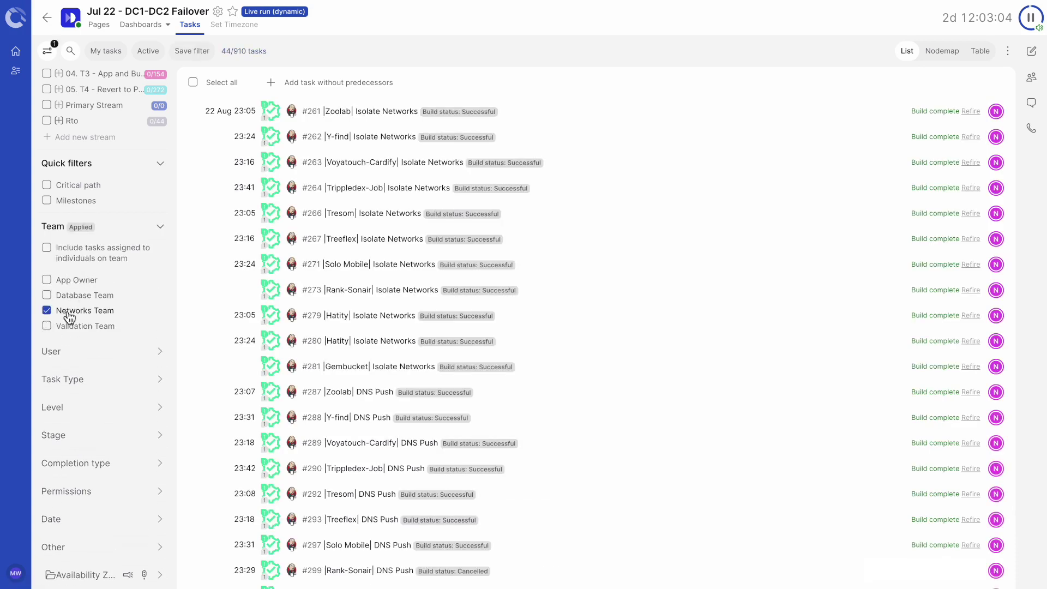
pyautogui.click(68, 310)
pyautogui.click(78, 324)
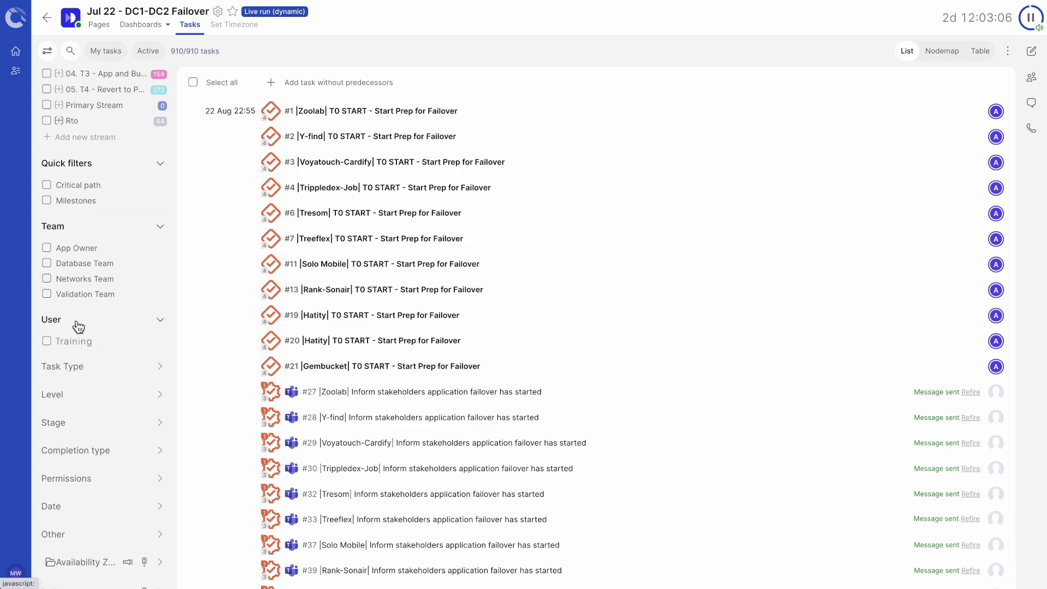
pyautogui.click(79, 324)
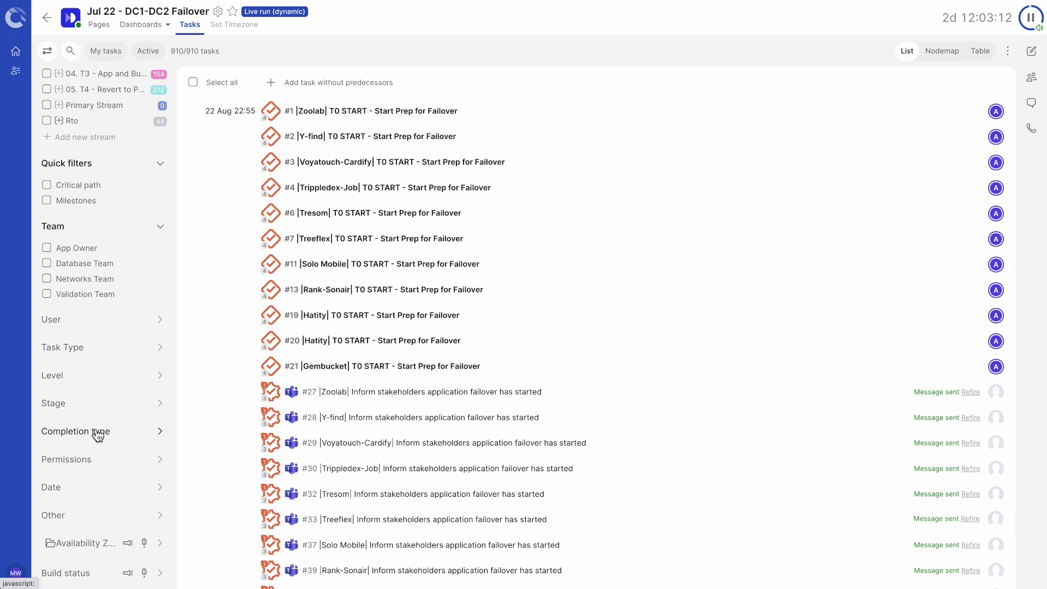
pyautogui.scroll(3, 97, 433)
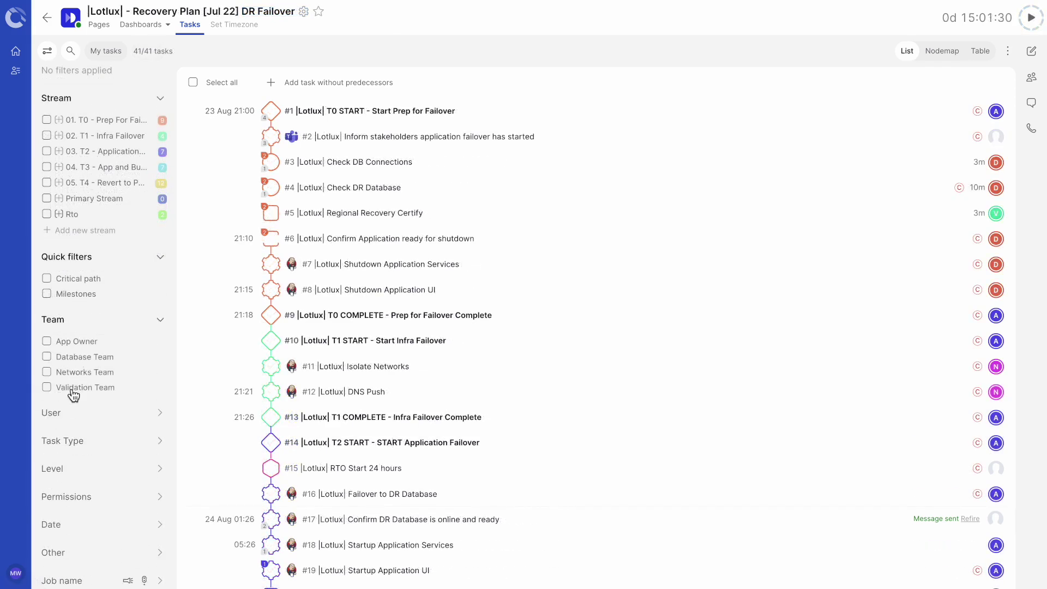
# Step: Filter the Lotlux tasks to Validation Team at Level 3, narrowing the list to 4 of 41
pyautogui.click(72, 388)
pyautogui.click(110, 498)
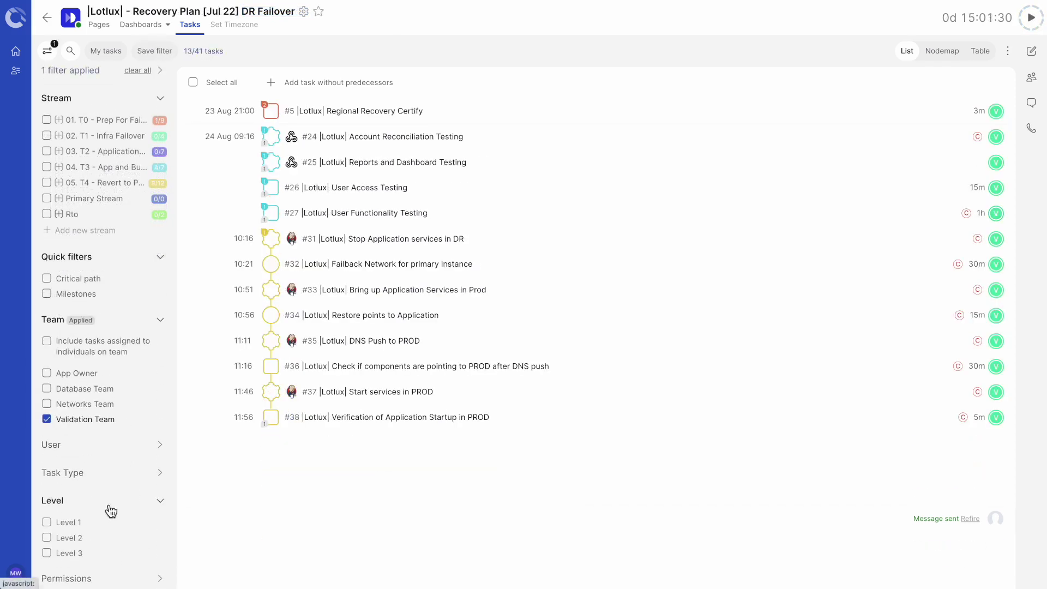
pyautogui.click(73, 553)
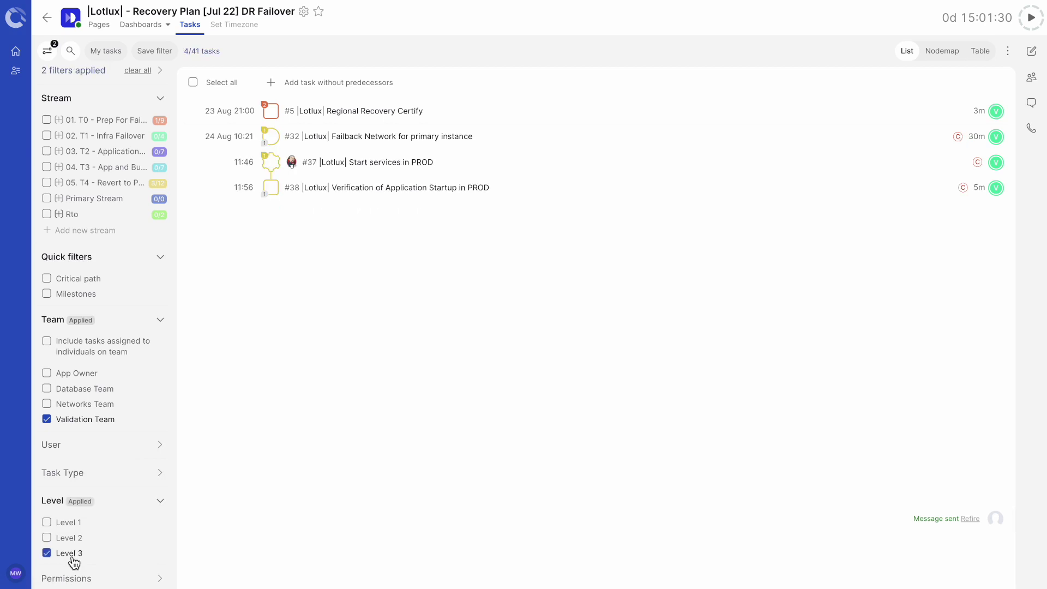
pyautogui.click(159, 51)
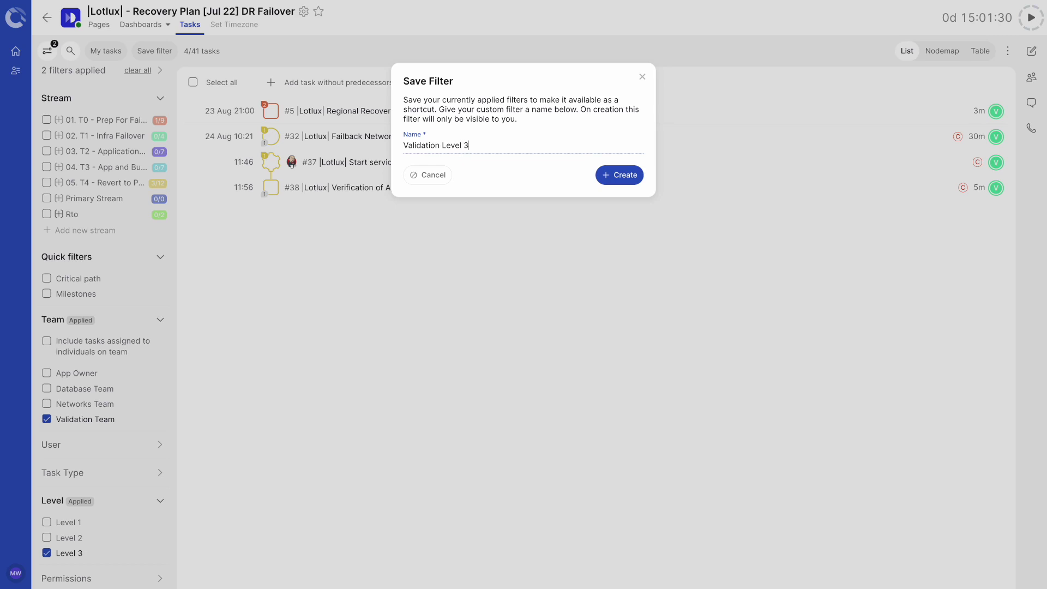
# Step: Create the custom filter named 'Validation Level 3' so it appears under Saved Filters
pyautogui.click(625, 181)
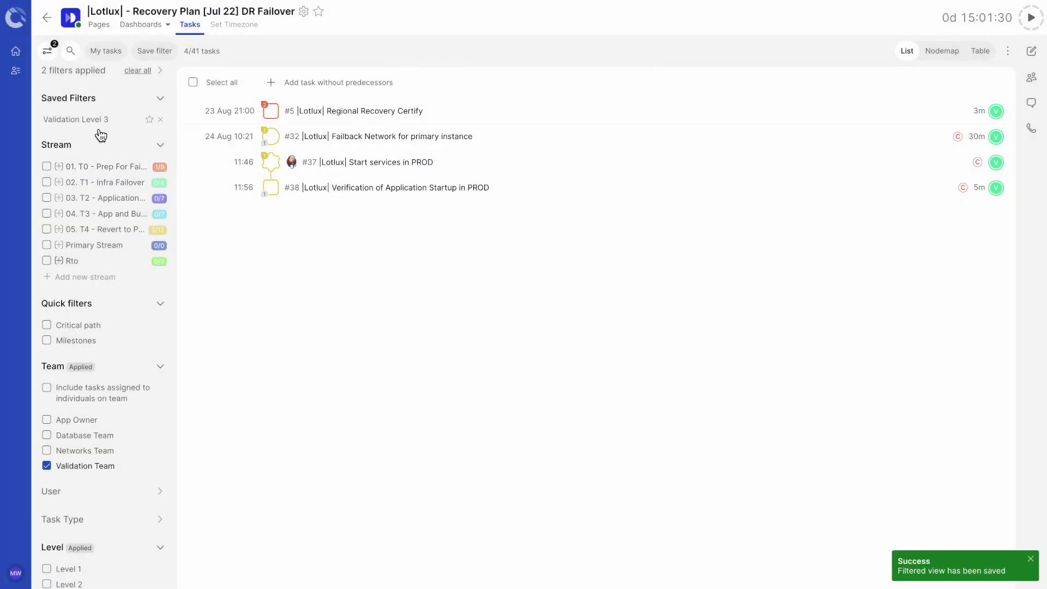